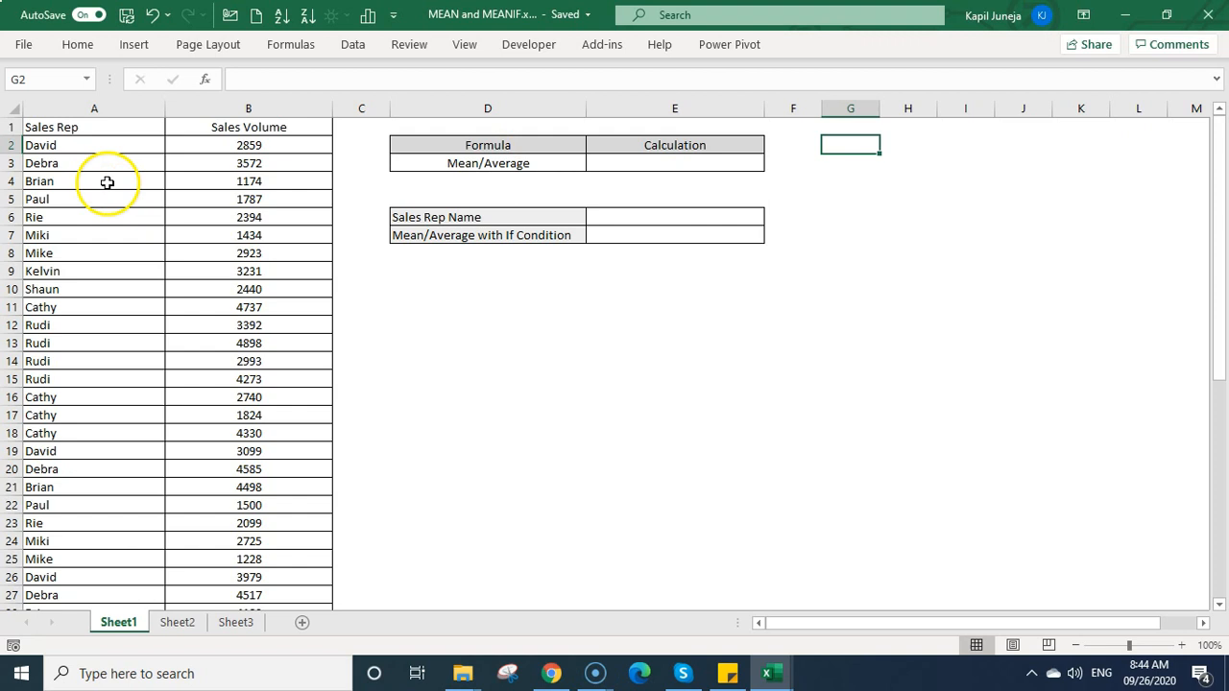
Examine the extent of the Sales Rep and Sales Volume data in columns A and B
{"action": "left_click", "coordinate": [91, 124]}
{"action": "key", "text": "ctrl+shift+Right"}
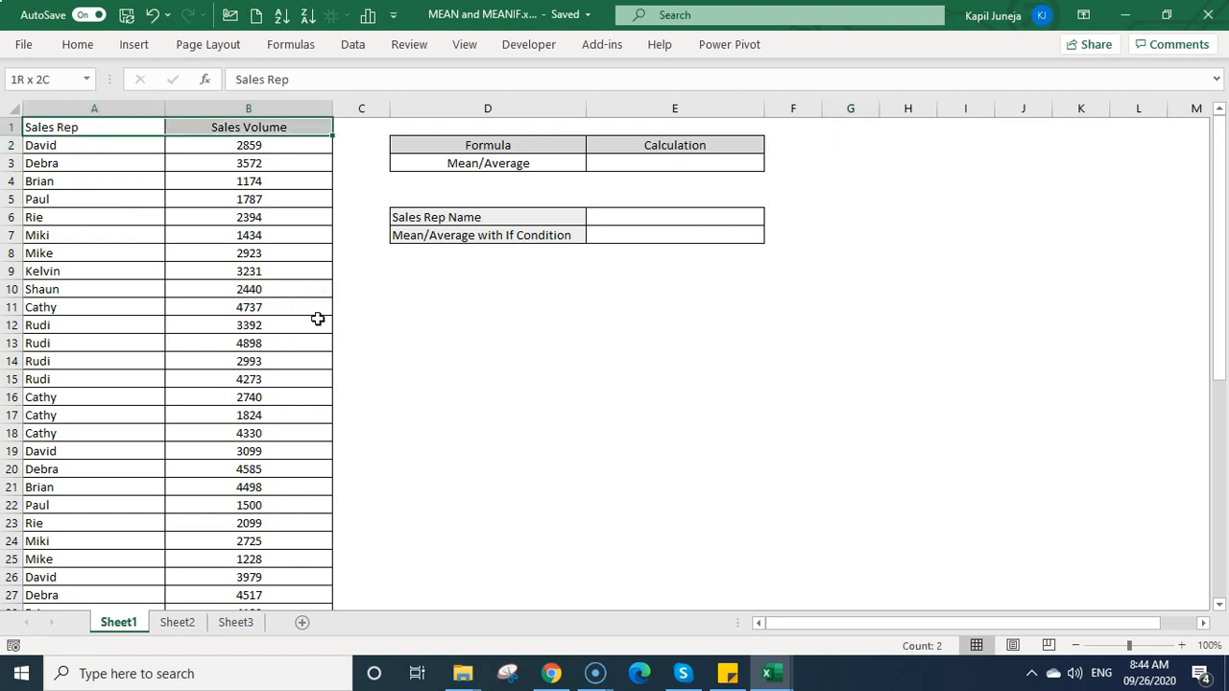
{"action": "key", "text": "ctrl+shift+Down"}
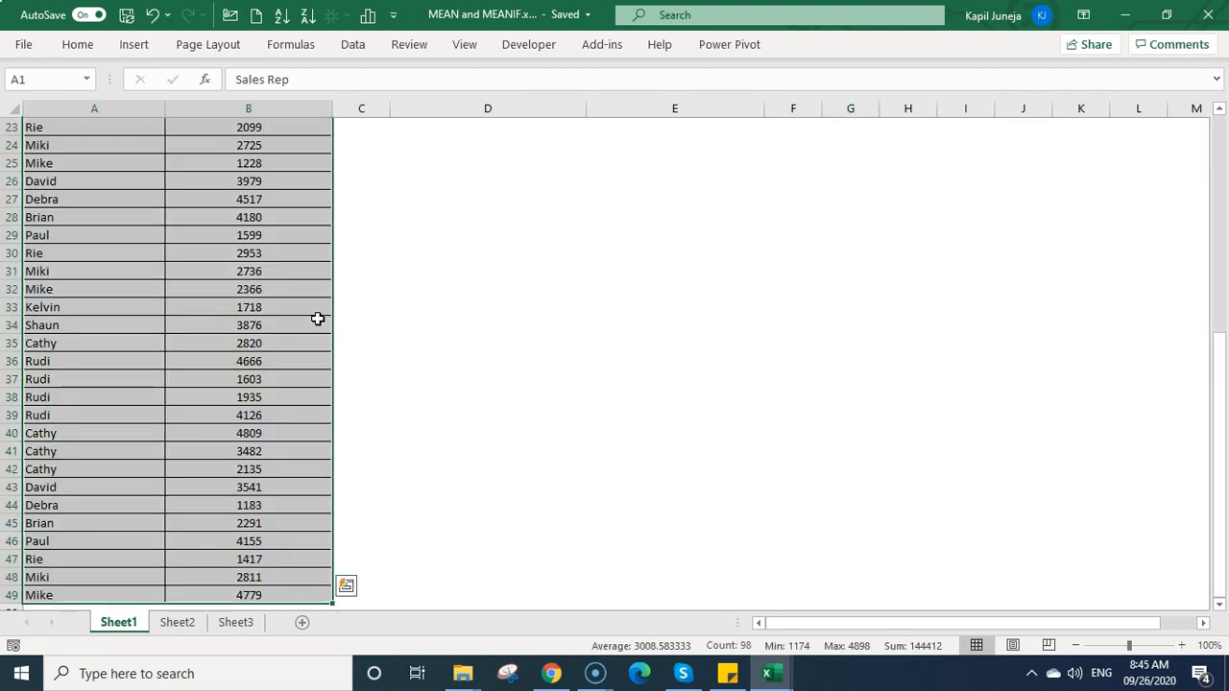
{"action": "key", "text": "Right"}
{"action": "key", "text": "Down"}
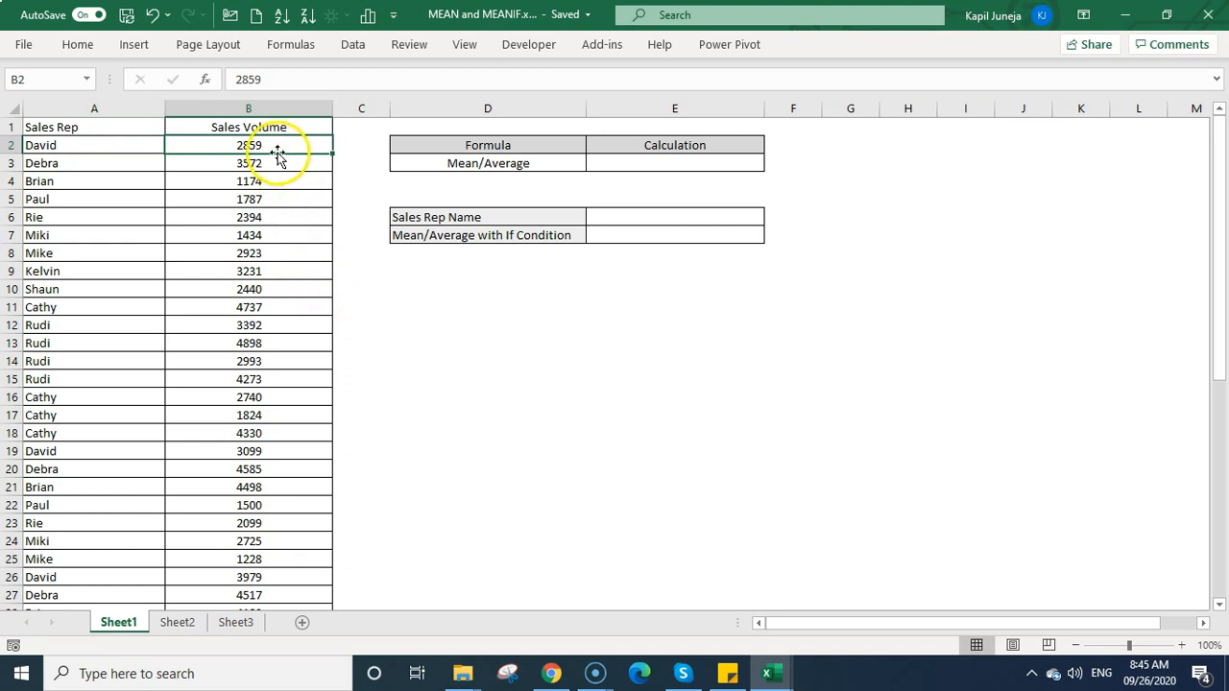
{"action": "left_click_drag", "start_coordinate": [121, 145], "coordinate": [120, 323]}
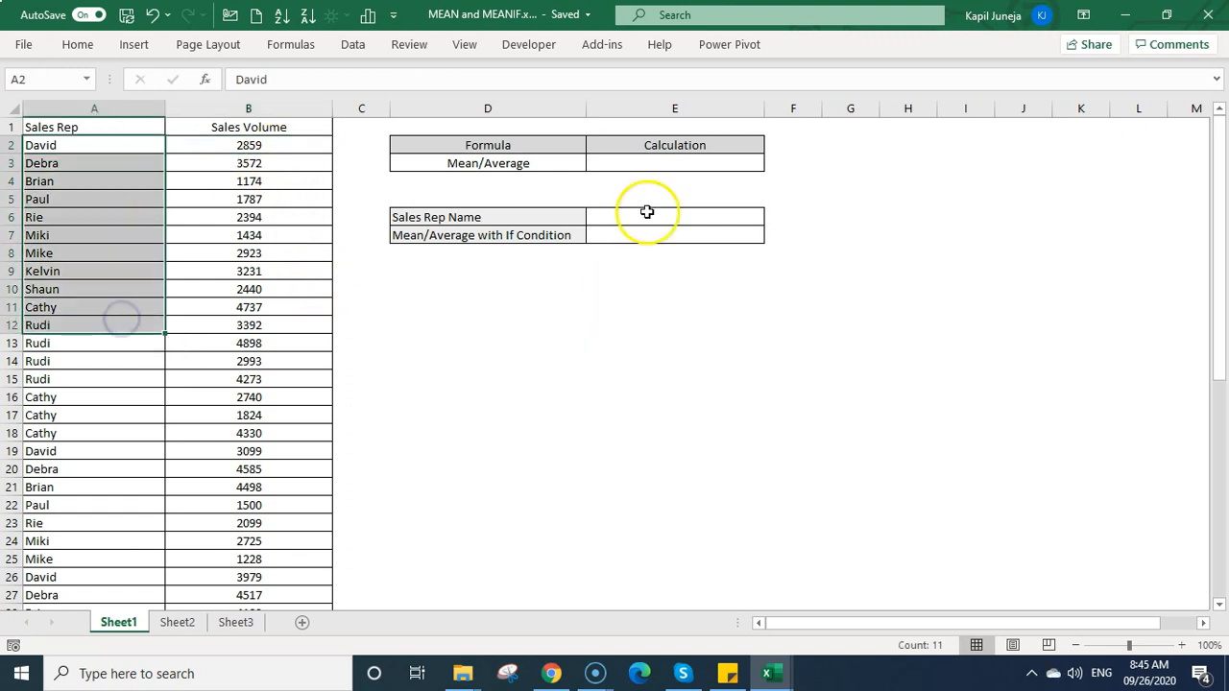
Calculate the mean of all sales volumes in E3 with =AVERAGE(B2:B49)
{"action": "left_click", "coordinate": [658, 163]}
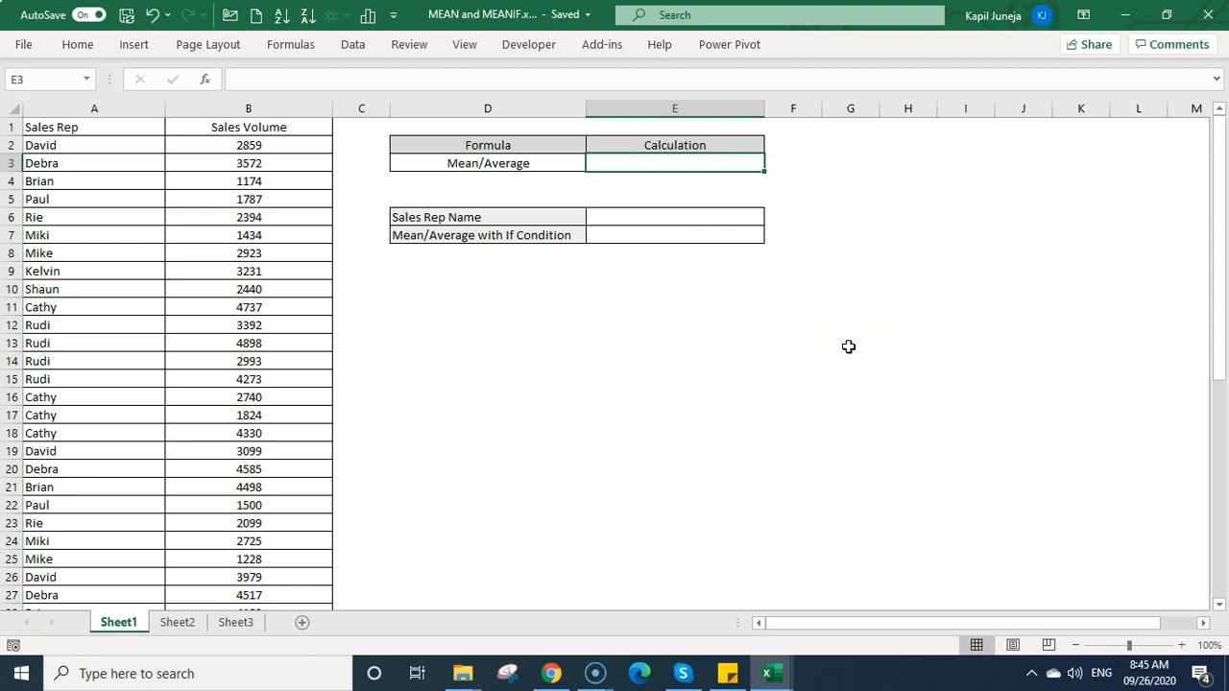
{"action": "type", "text": "=average"}
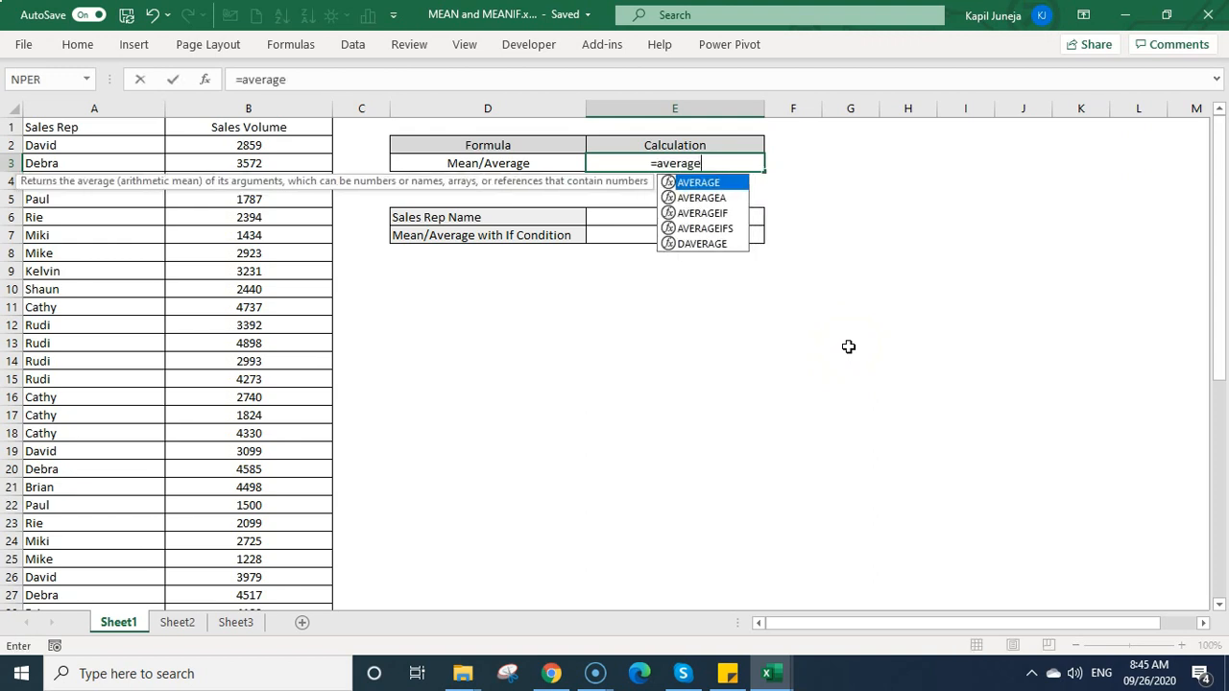
{"action": "type", "text": "("}
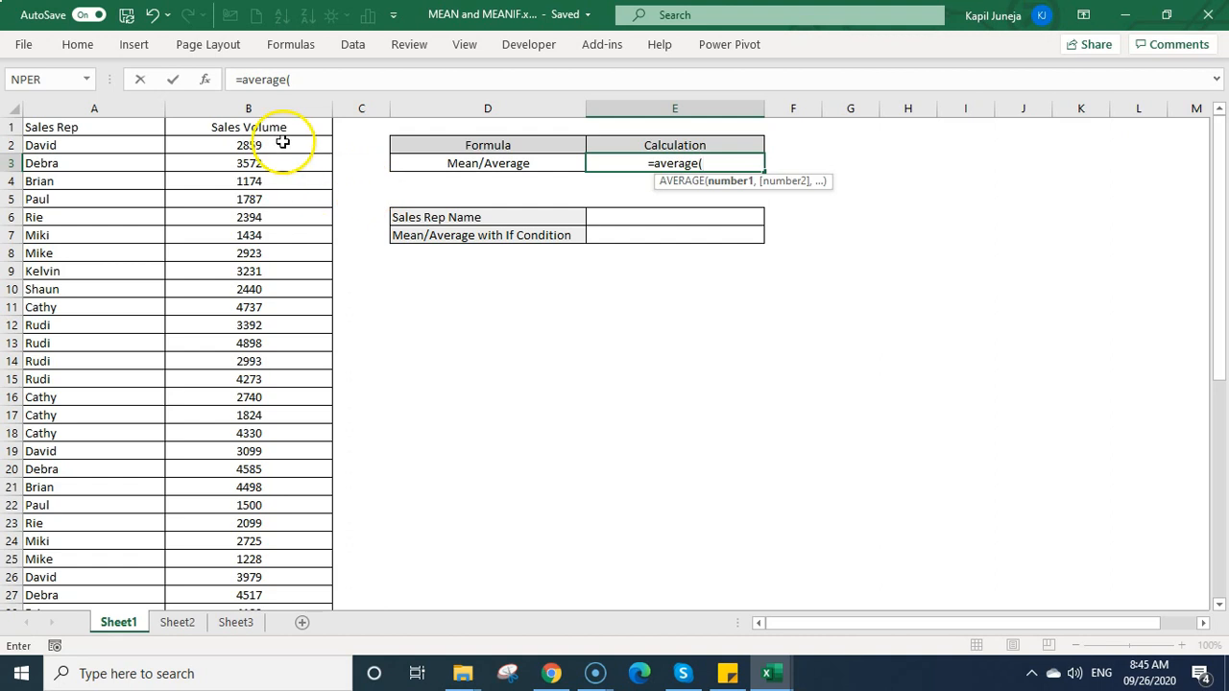
{"action": "left_click", "coordinate": [282, 142]}
{"action": "key", "text": "ctrl+shift+Down"}
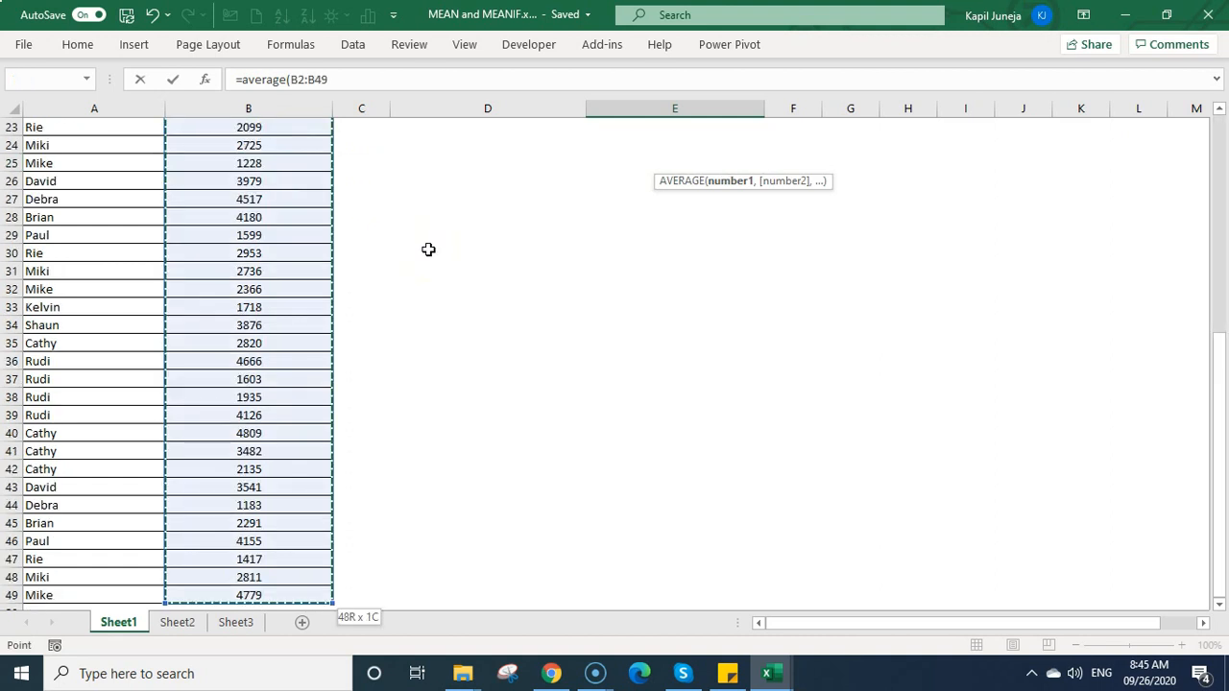
{"action": "key", "text": "Return"}
{"action": "key", "text": "Up"}
{"action": "key", "text": "Up"}
{"action": "key", "text": "Up"}
{"action": "key", "text": "Down"}
{"action": "key", "text": "Down"}
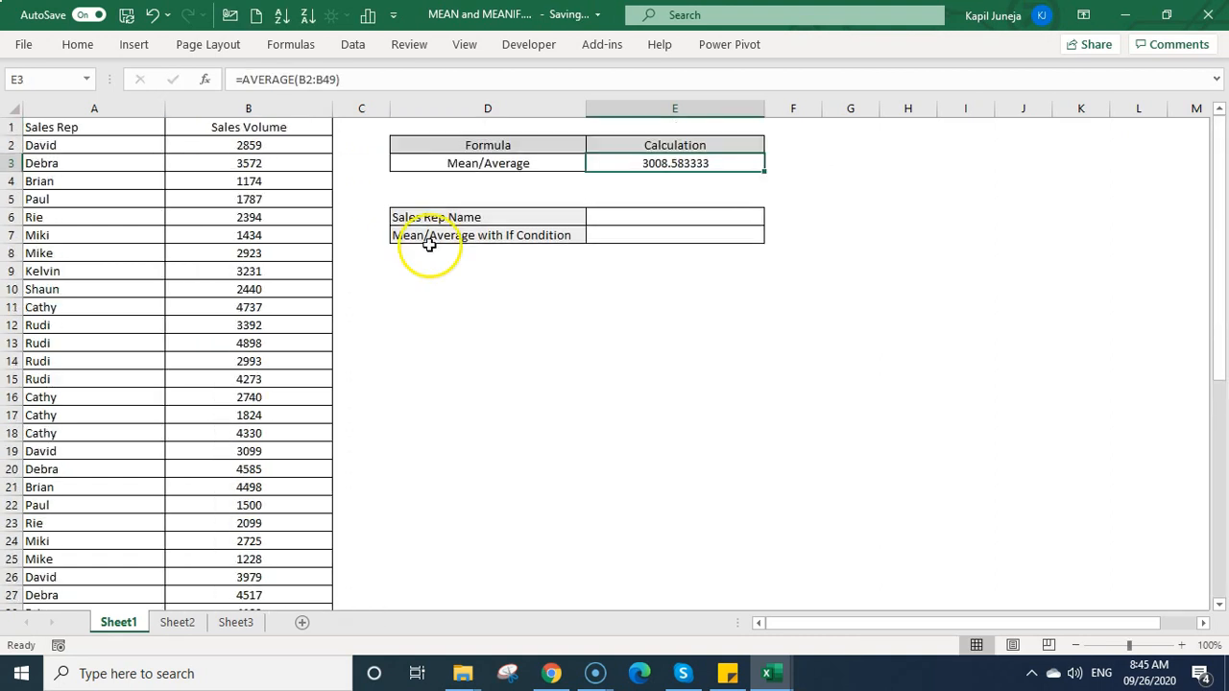
Apply the comma number style with two decimals to the mean in E3
{"action": "left_click", "coordinate": [77, 44]}
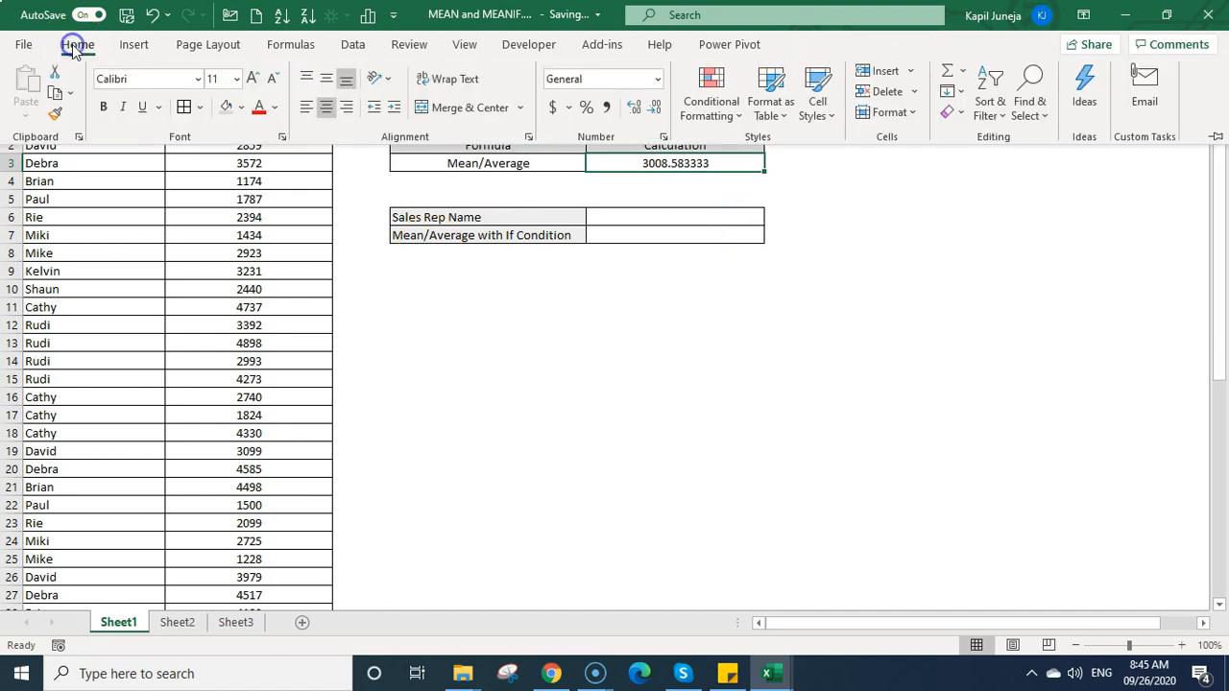
{"action": "left_click", "coordinate": [608, 108]}
{"action": "left_click", "coordinate": [645, 264]}
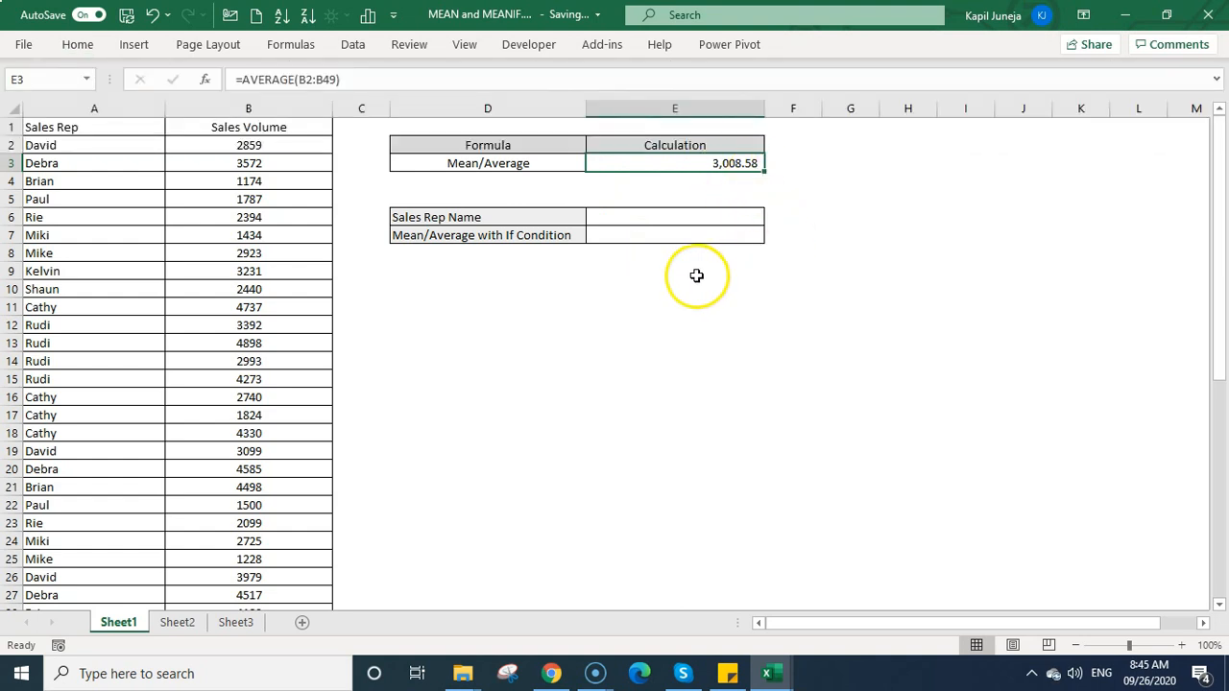
{"action": "key", "text": "Down"}
{"action": "key", "text": "Down"}
{"action": "key", "text": "Down"}
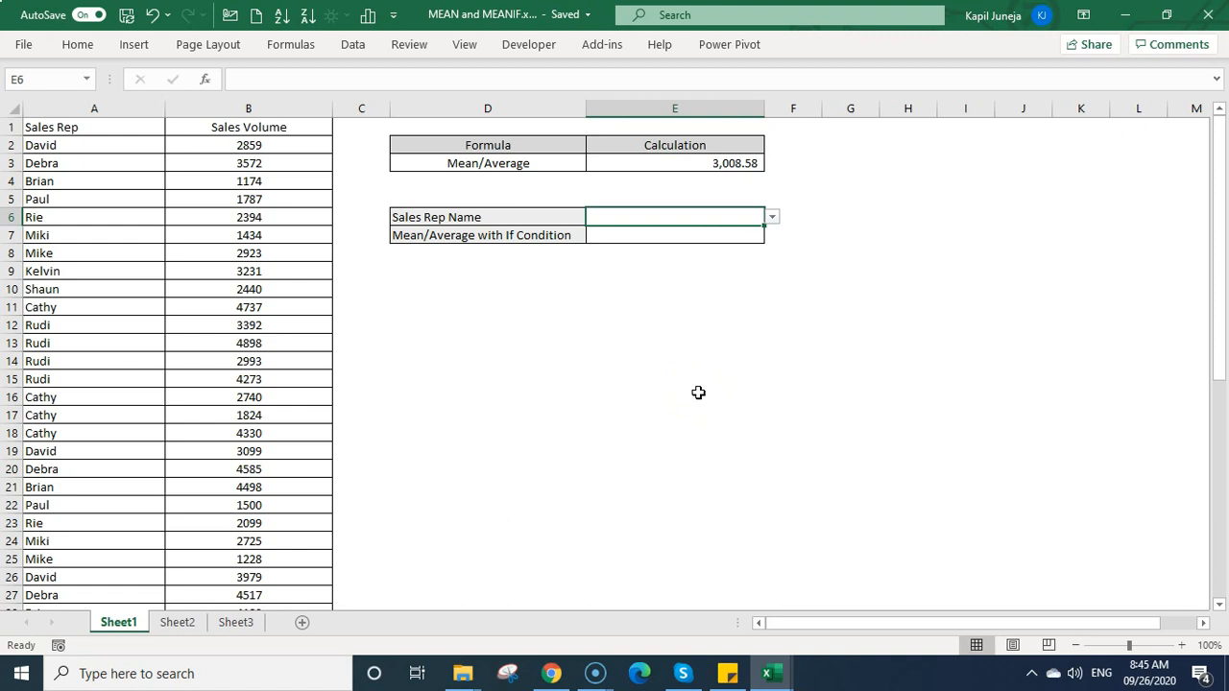
{"action": "left_click", "coordinate": [64, 133]}
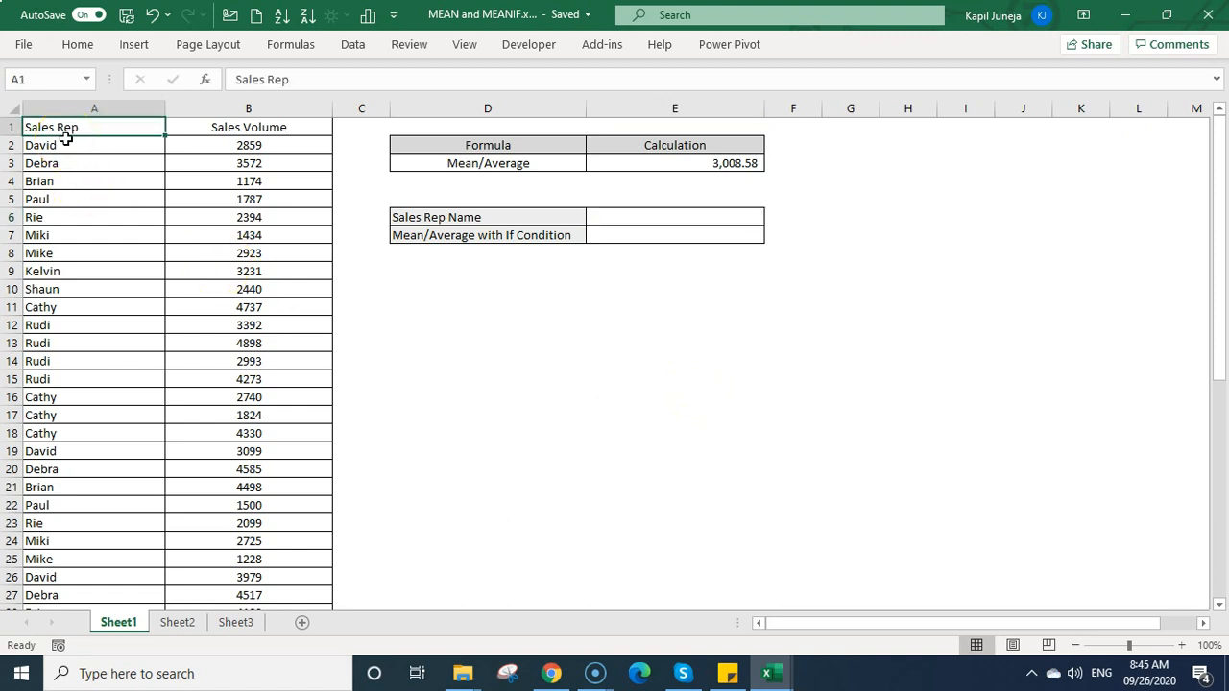
{"action": "left_click", "coordinate": [24, 45]}
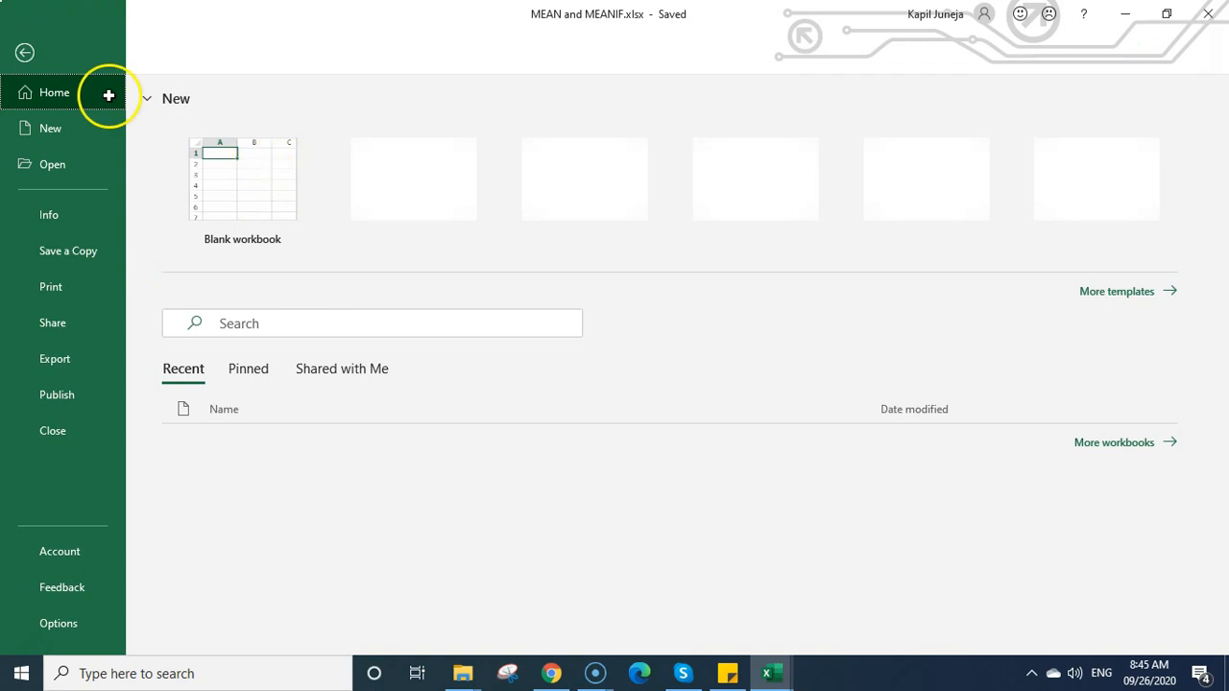
{"action": "left_click", "coordinate": [26, 54]}
{"action": "left_click", "coordinate": [91, 361]}
Add filters to the data headers and filter the Sales Rep column to only the rep listed in row 2
{"action": "left_click", "coordinate": [90, 127]}
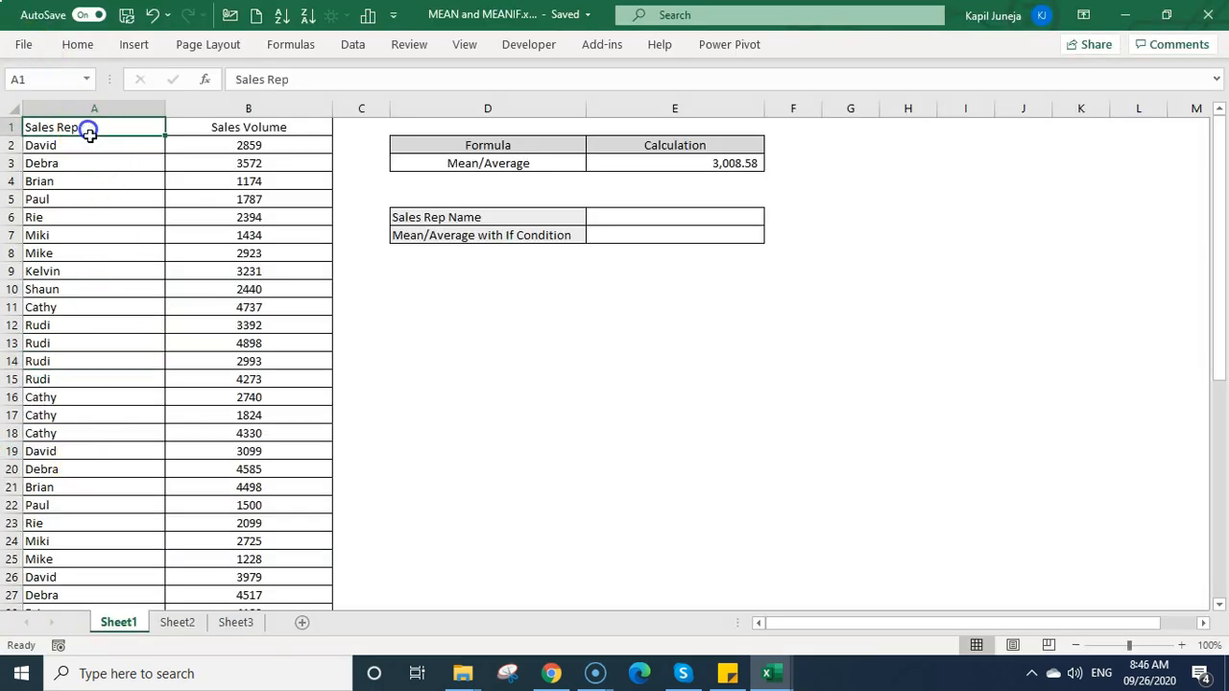
{"action": "key", "text": "alt+d"}
{"action": "key", "text": "f"}
{"action": "key", "text": "f"}
{"action": "key", "text": "Right"}
{"action": "key", "text": "Left"}
{"action": "key", "text": "alt+Down"}
{"action": "key", "text": "space"}
{"action": "key", "text": "Down"}
{"action": "key", "text": "Down"}
{"action": "key", "text": "Down"}
{"action": "key", "text": "space"}
{"action": "key", "text": "Return"}
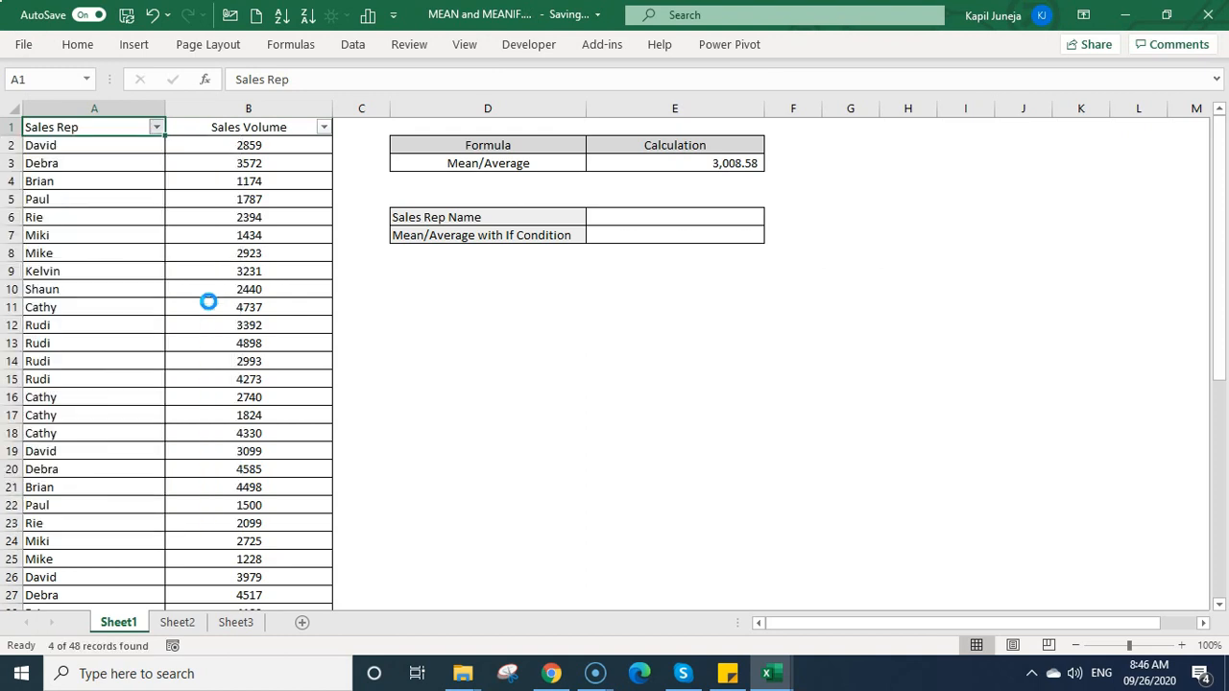
Read the average of the filtered rep's sales volumes by selecting the visible cells in column B
{"action": "key", "text": "Down"}
{"action": "key", "text": "ctrl+shift+Down"}
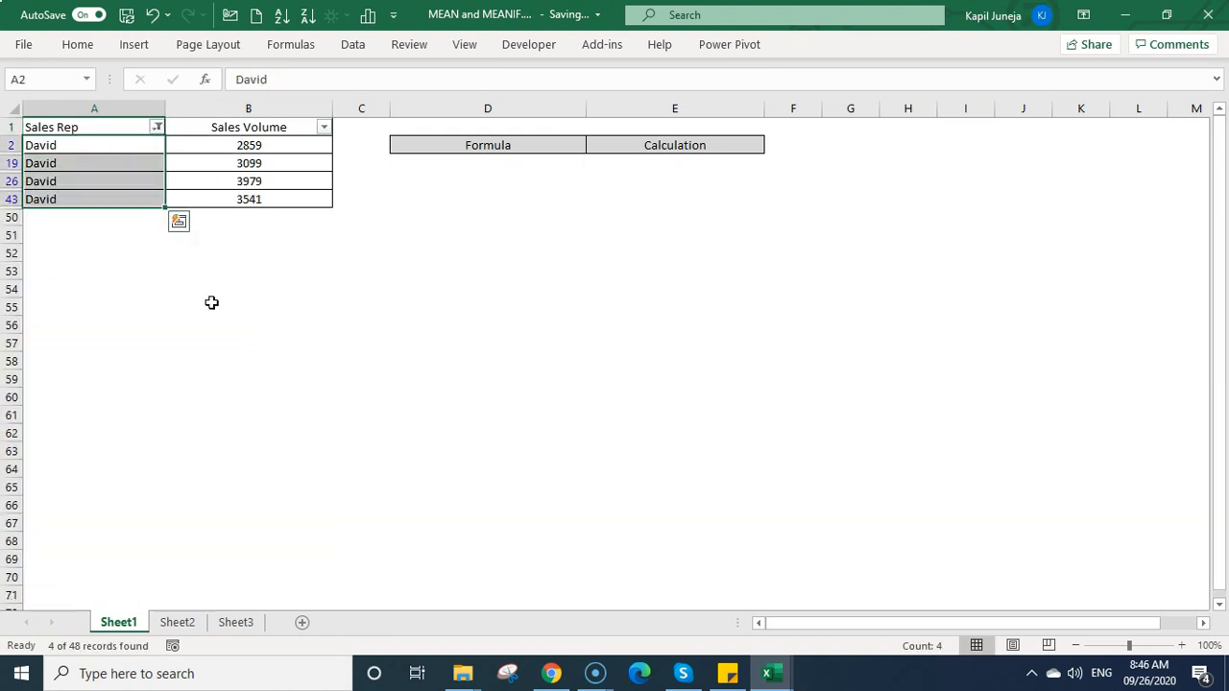
{"action": "key", "text": "Right"}
{"action": "key", "text": "ctrl+shift+Down"}
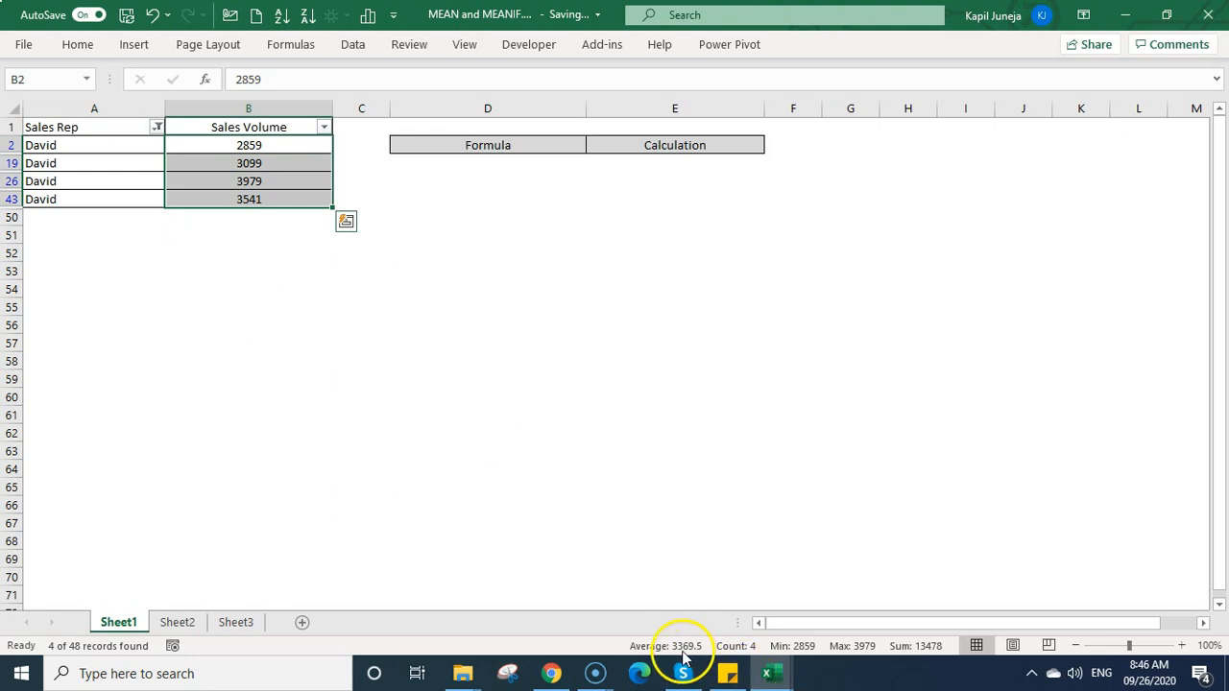
Remove the filter from the sales data so that all rows are shown
{"action": "key", "text": "Up"}
{"action": "key", "text": "alt+d"}
{"action": "key", "text": "f"}
{"action": "key", "text": "f"}
Choose the rep listed in row 8 as the Sales Rep Name in E6
{"action": "key", "text": "Down"}
{"action": "key", "text": "Down"}
{"action": "key", "text": "Down"}
{"action": "key", "text": "Down"}
{"action": "key", "text": "Down"}
{"action": "key", "text": "Right"}
{"action": "key", "text": "Right"}
{"action": "key", "text": "Right"}
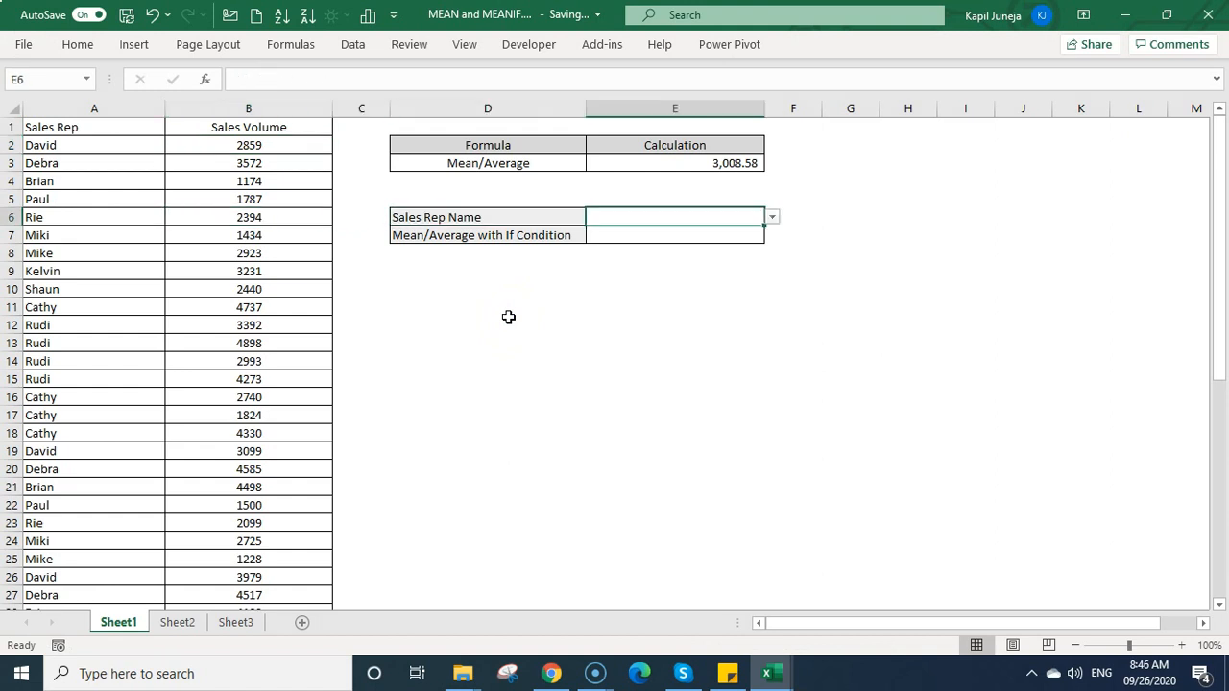
{"action": "key", "text": "alt+Down"}
{"action": "key", "text": "Down"}
{"action": "key", "text": "Down"}
{"action": "key", "text": "Down"}
{"action": "key", "text": "Down"}
{"action": "key", "text": "Down"}
{"action": "key", "text": "Down"}
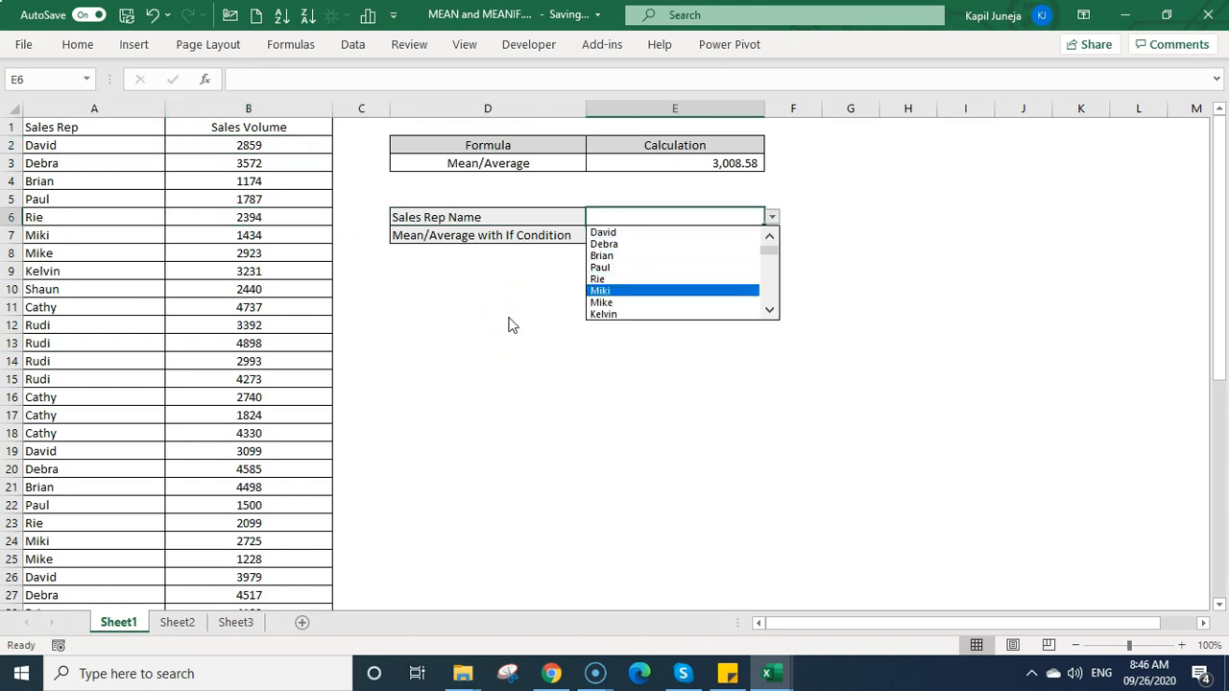
{"action": "key", "text": "Return"}
Start an AVERAGEIF formula in E7 with the absolute range $A$2:$A$49 and E6 as the criteria
{"action": "left_click", "coordinate": [661, 237]}
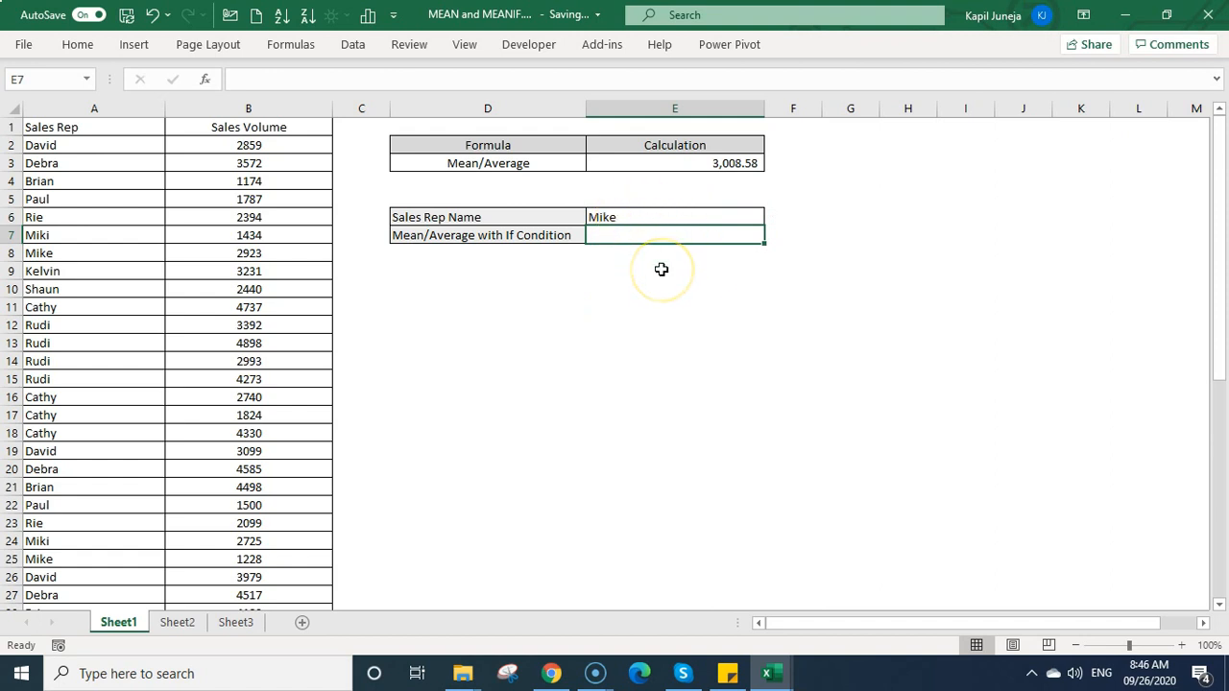
{"action": "type", "text": "=averageif"}
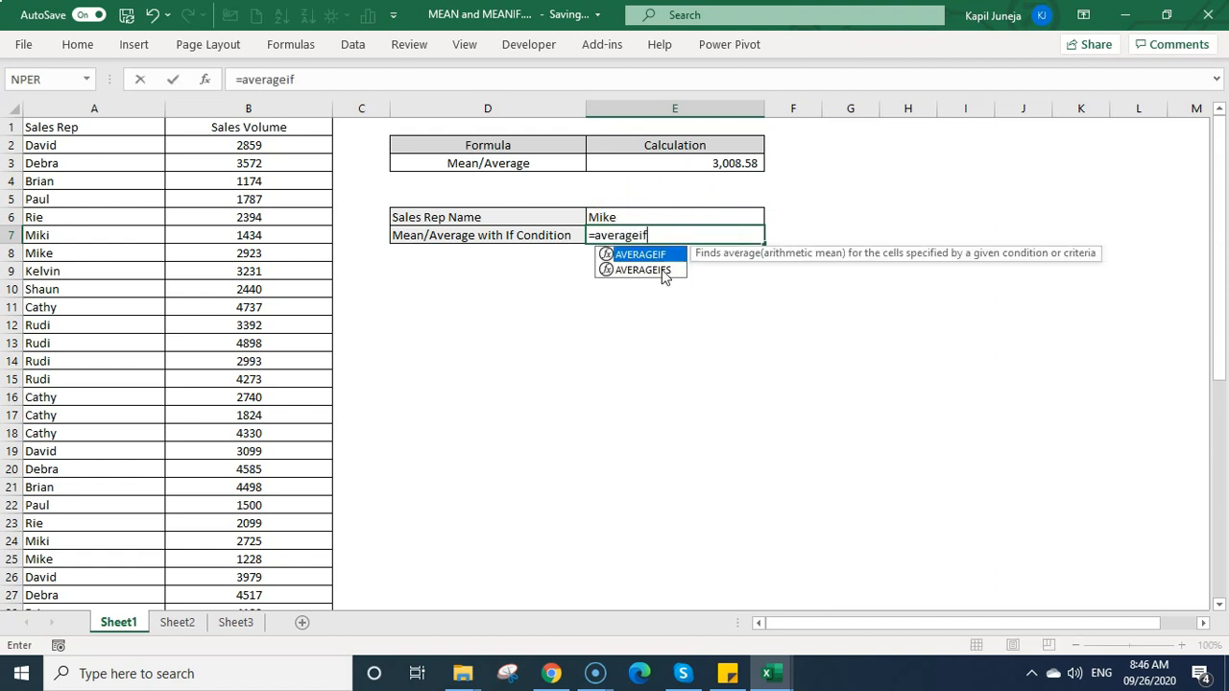
{"action": "type", "text": "("}
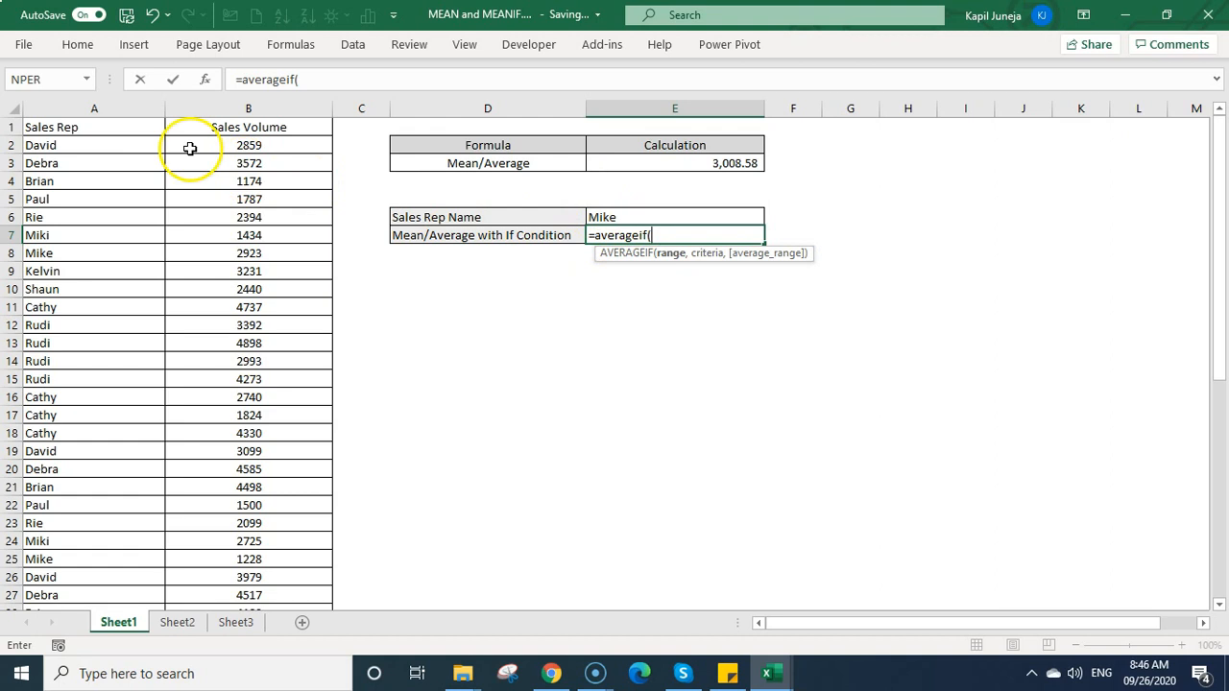
{"action": "left_click", "coordinate": [95, 141]}
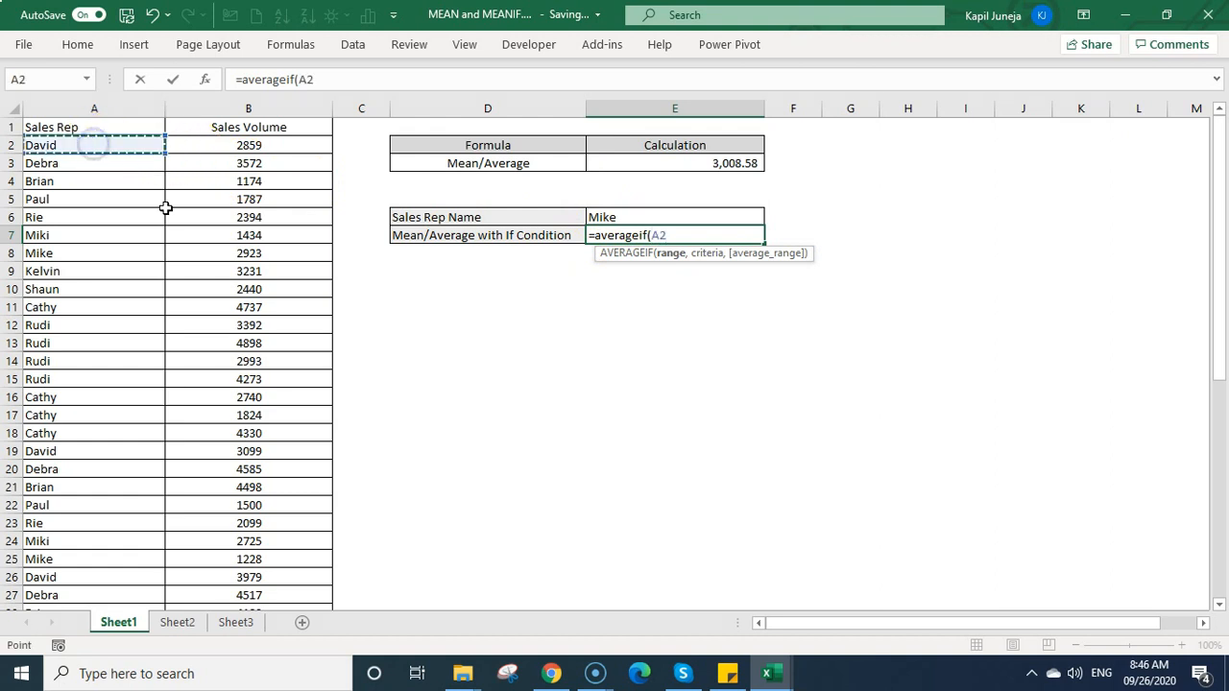
{"action": "key", "text": "ctrl+shift+Down"}
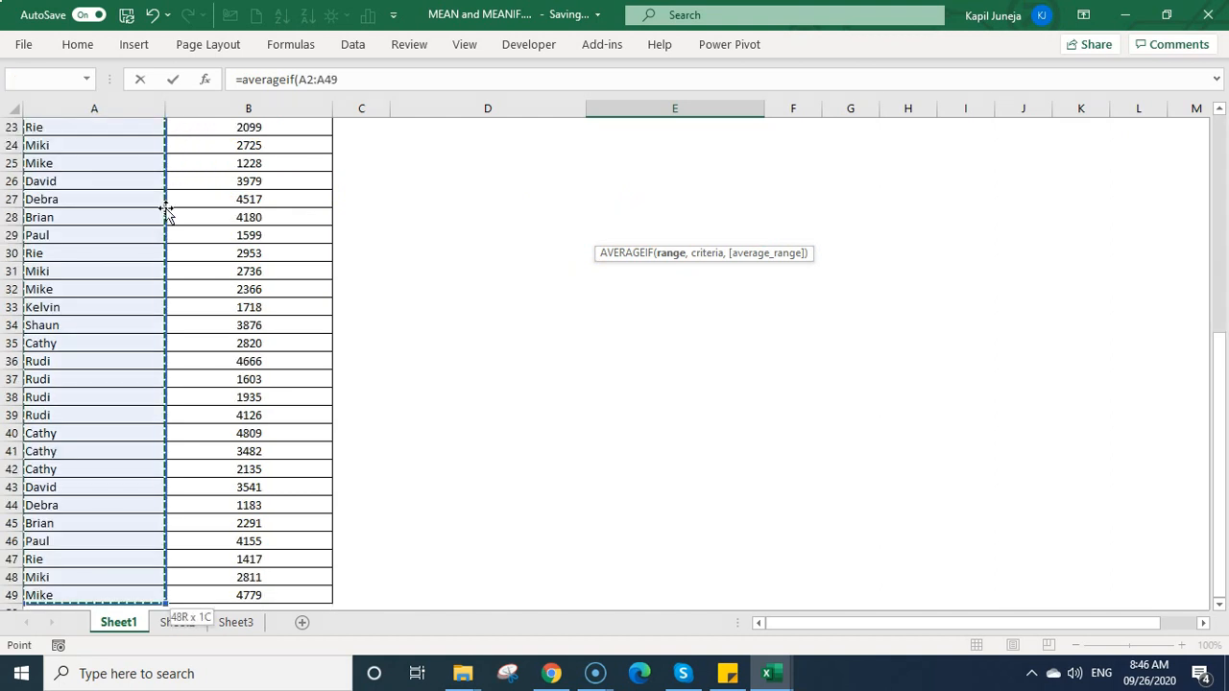
{"action": "key", "text": "F4"}
{"action": "type", "text": ","}
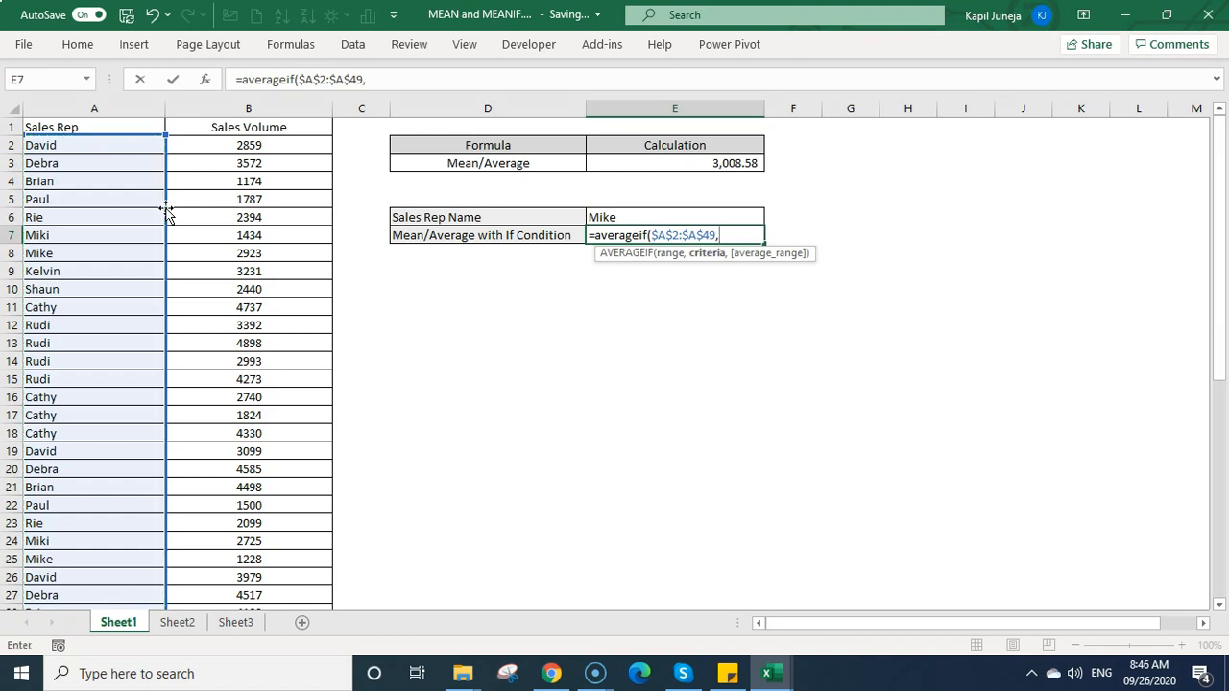
{"action": "left_click", "coordinate": [615, 216]}
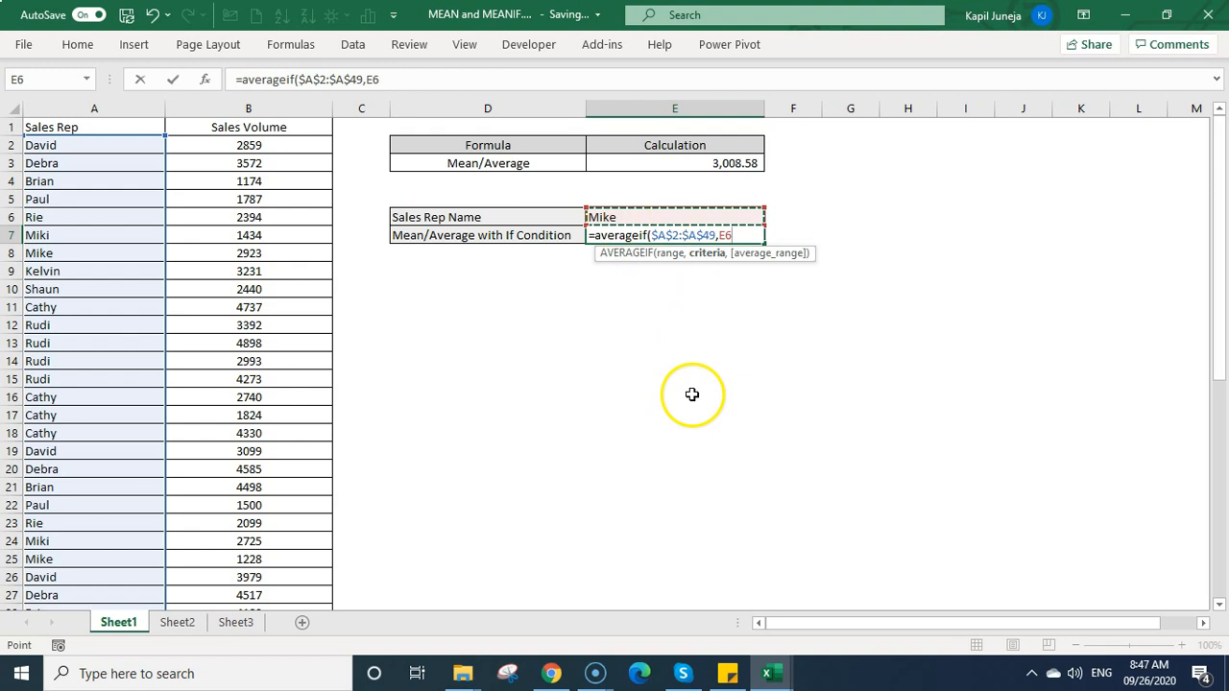
{"action": "type", "text": ","}
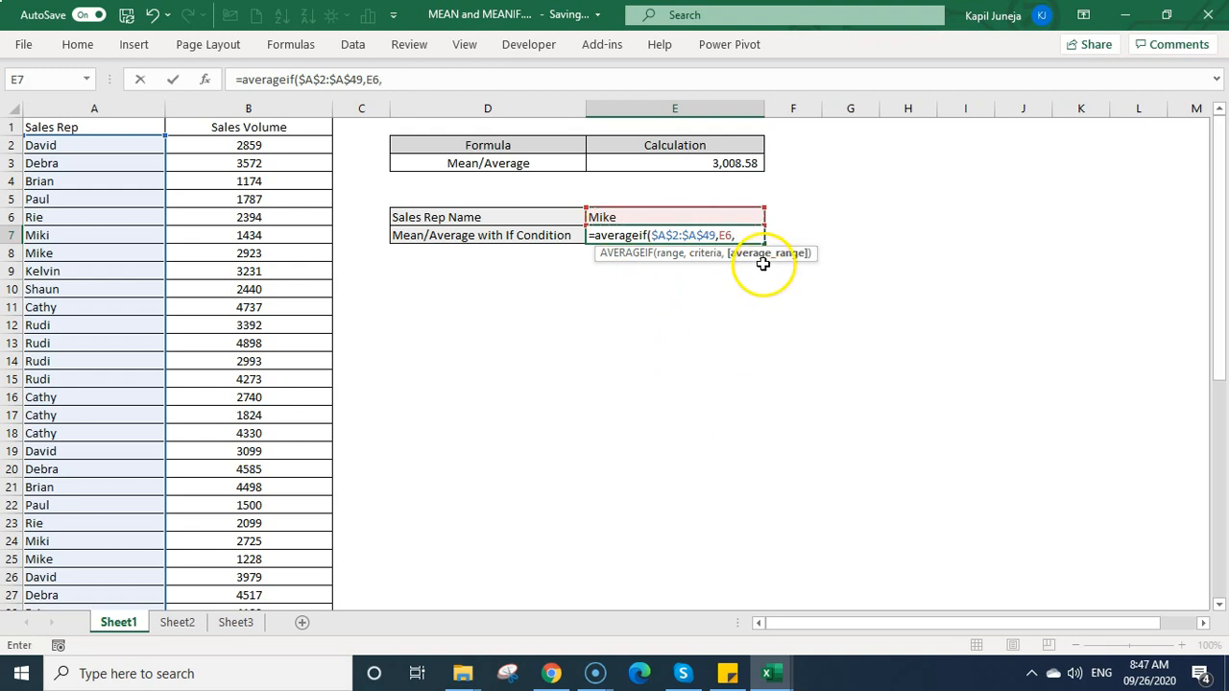
Add the sales volumes as the formula's average range, made absolute as $B$2:$B$49
{"action": "left_click", "coordinate": [279, 145]}
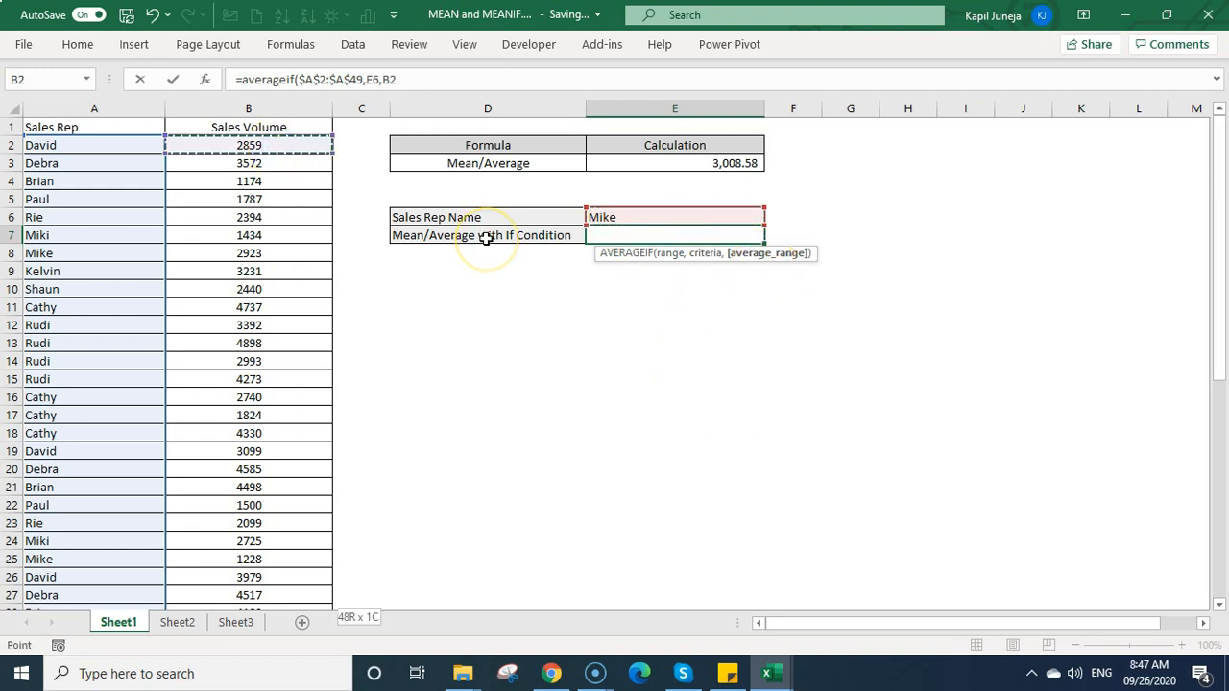
{"action": "key", "text": "ctrl+shift+Down"}
{"action": "left_click", "coordinate": [429, 81]}
{"action": "key", "text": "F4"}
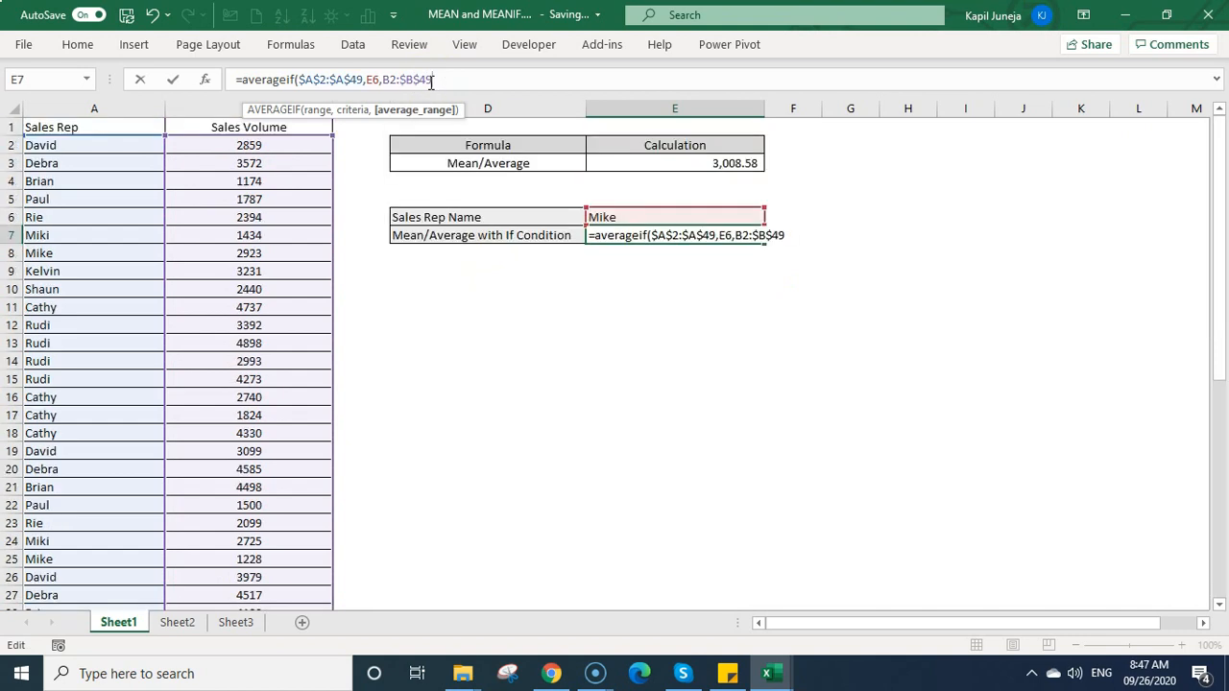
{"action": "left_click", "coordinate": [391, 80]}
{"action": "key", "text": "F4"}
{"action": "left_click", "coordinate": [470, 79]}
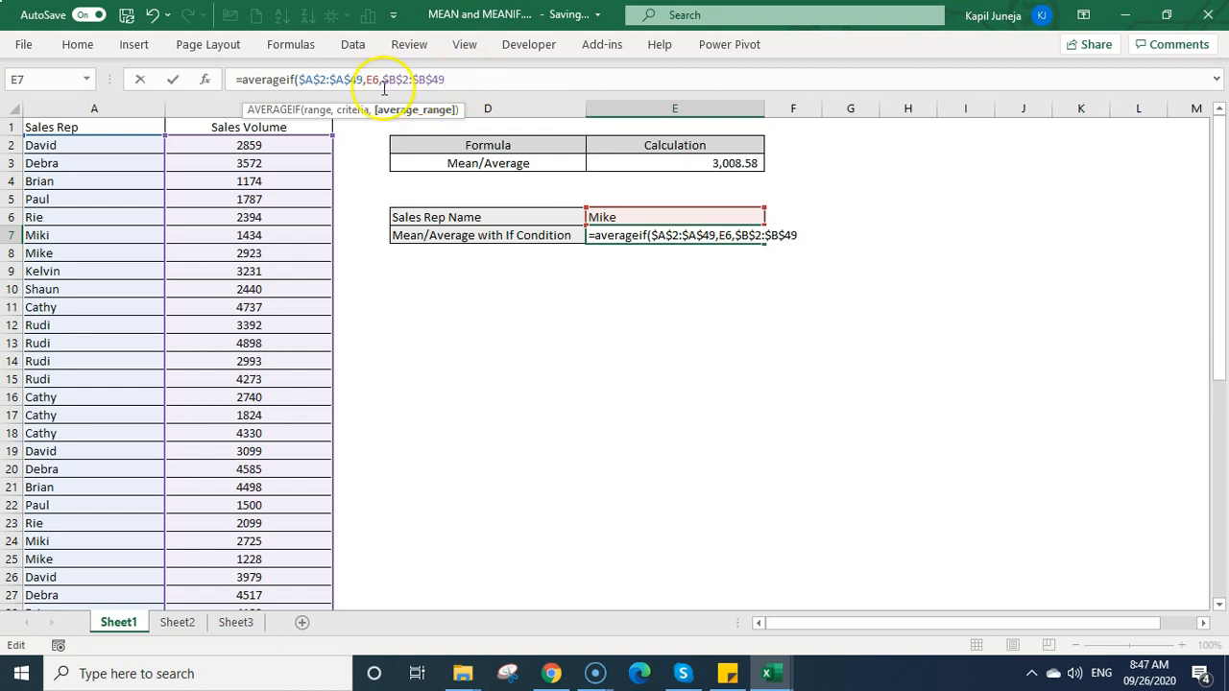
Review the range and average range references in the formula and commit the AVERAGEIF formula in E7
{"action": "left_click_drag", "start_coordinate": [363, 80], "coordinate": [297, 80]}
{"action": "left_click_drag", "start_coordinate": [446, 80], "coordinate": [385, 79]}
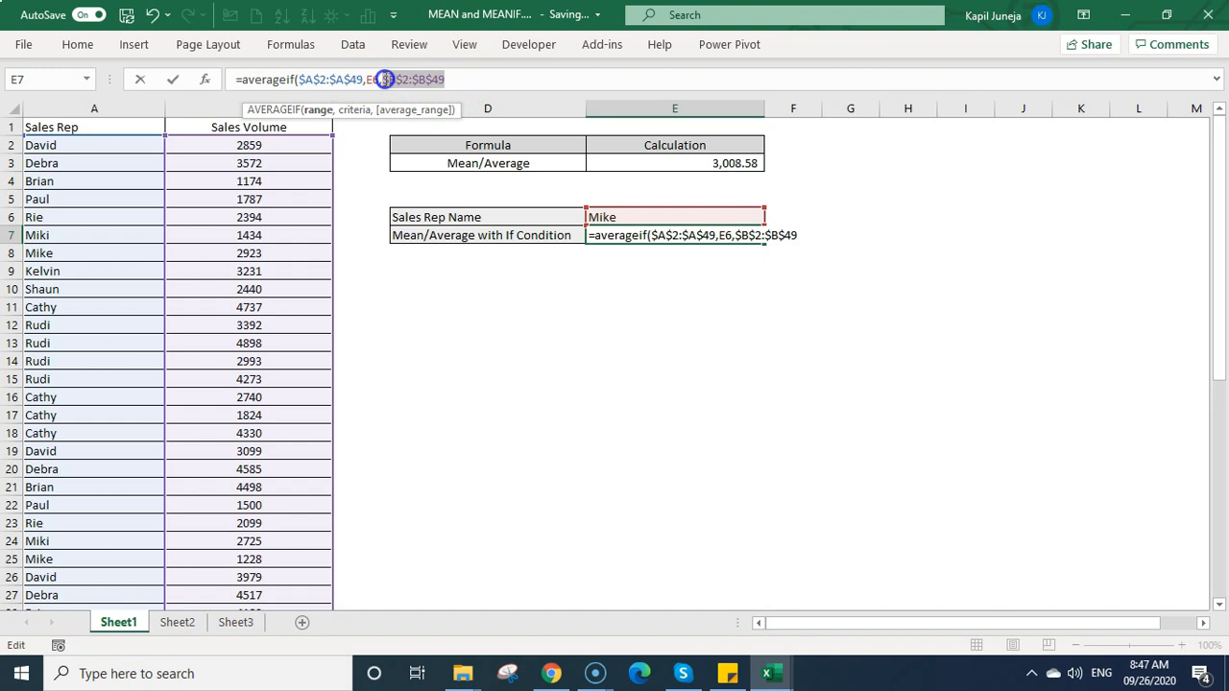
{"action": "left_click", "coordinate": [324, 78]}
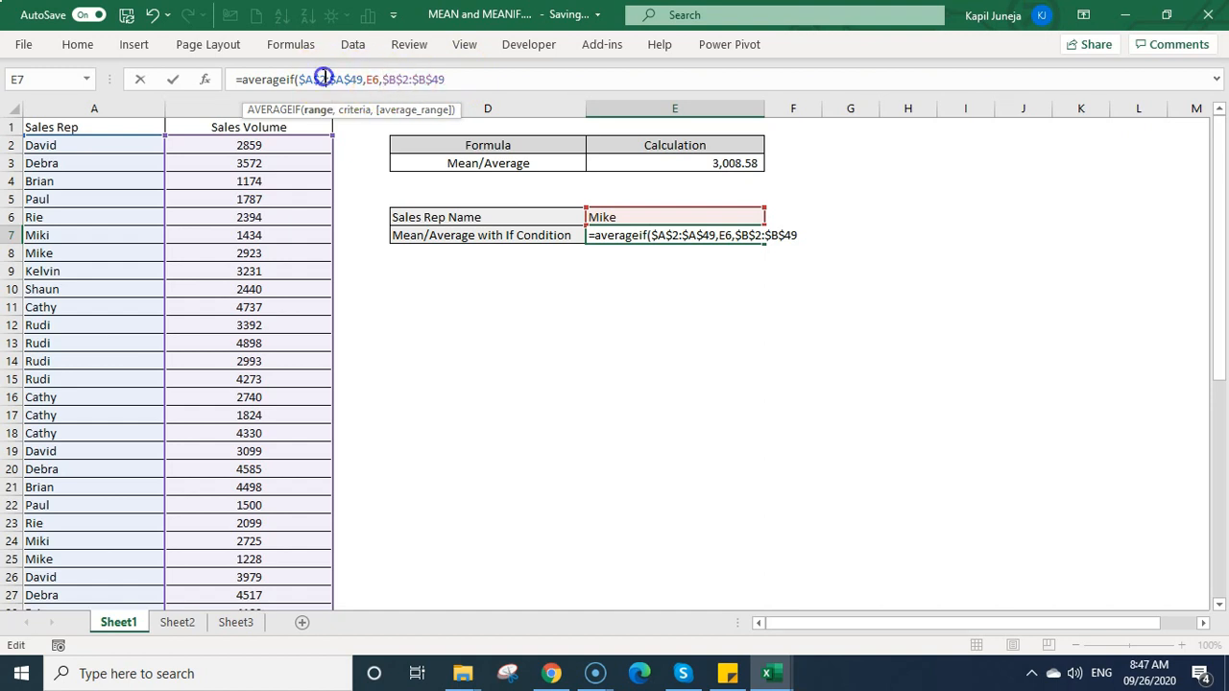
{"action": "left_click", "coordinate": [410, 79]}
{"action": "left_click", "coordinate": [444, 79]}
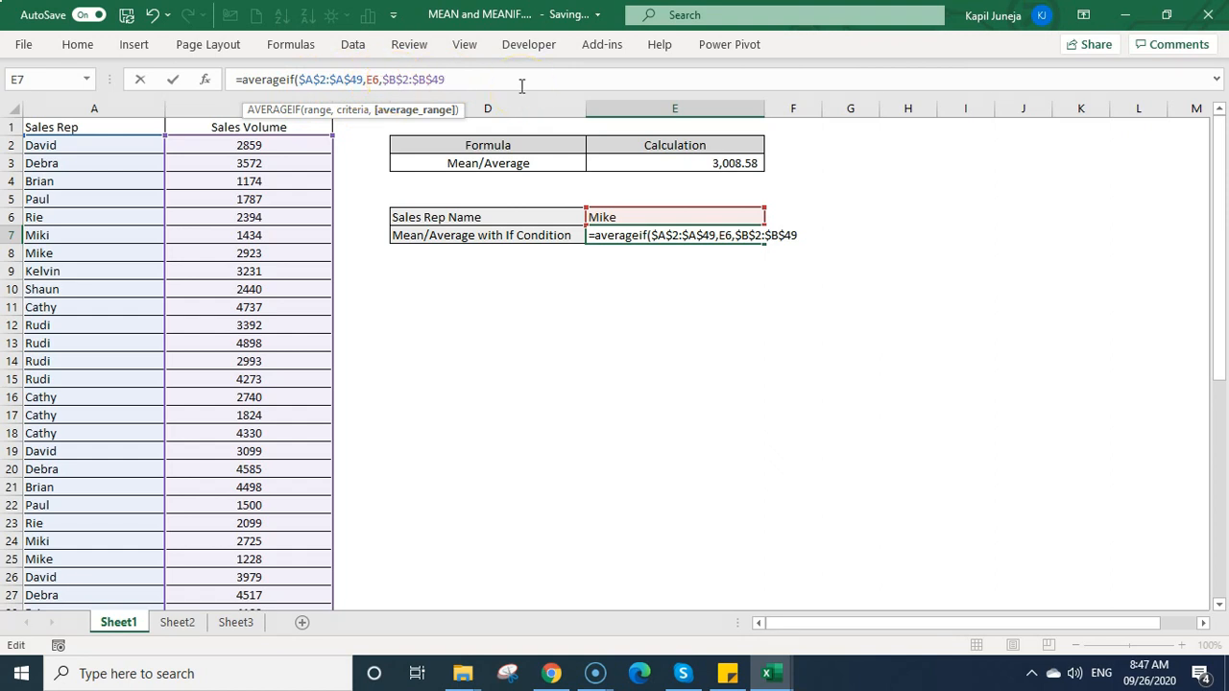
{"action": "key", "text": "Return"}
{"action": "key", "text": "Up"}
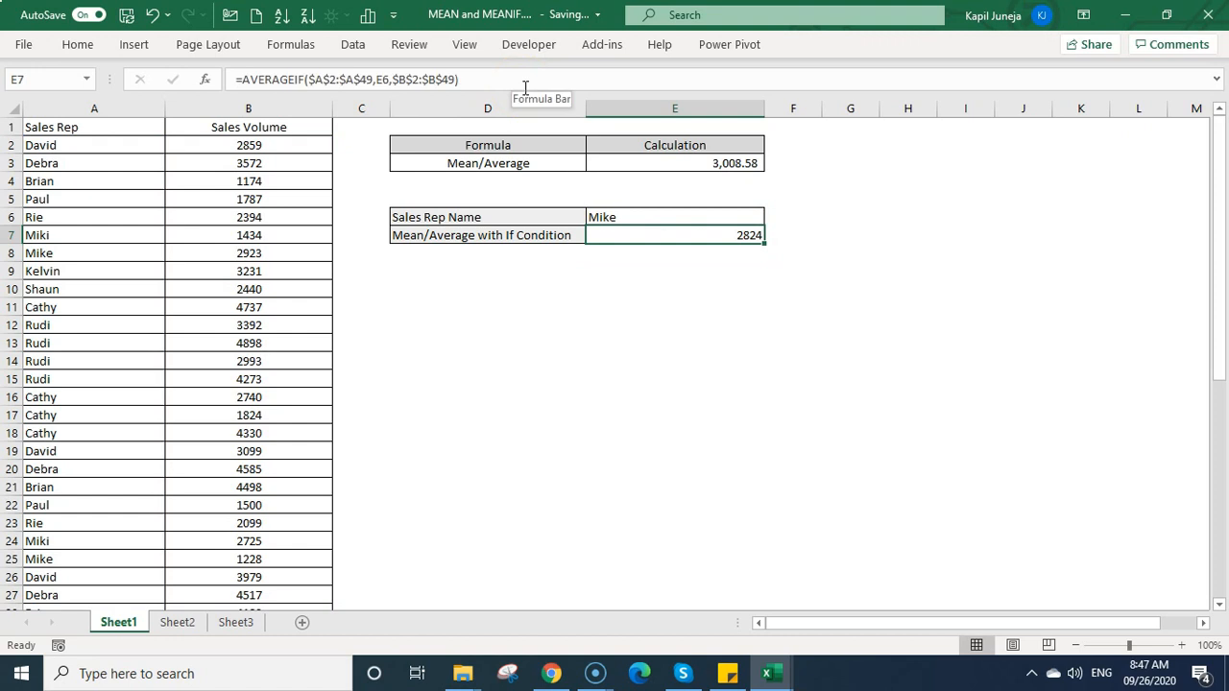
Choose the rep listed in row 12 as the Sales Rep Name in E6 and duplicate the two-row block at D10:E11
{"action": "left_click", "coordinate": [668, 207]}
{"action": "key", "text": "alt+Down"}
{"action": "key", "text": "Down"}
{"action": "key", "text": "Down"}
{"action": "key", "text": "Down"}
{"action": "key", "text": "Down"}
{"action": "key", "text": "Down"}
{"action": "key", "text": "Return"}
{"action": "key", "text": "Return"}
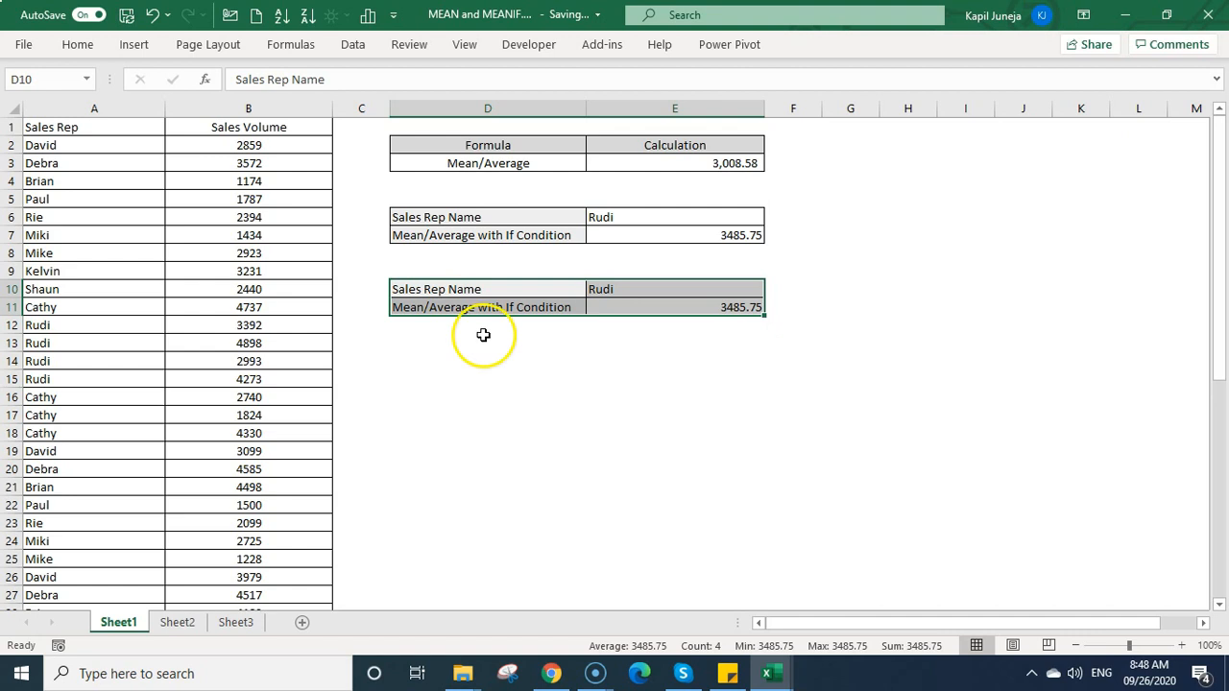
{"action": "left_click", "coordinate": [376, 342]}
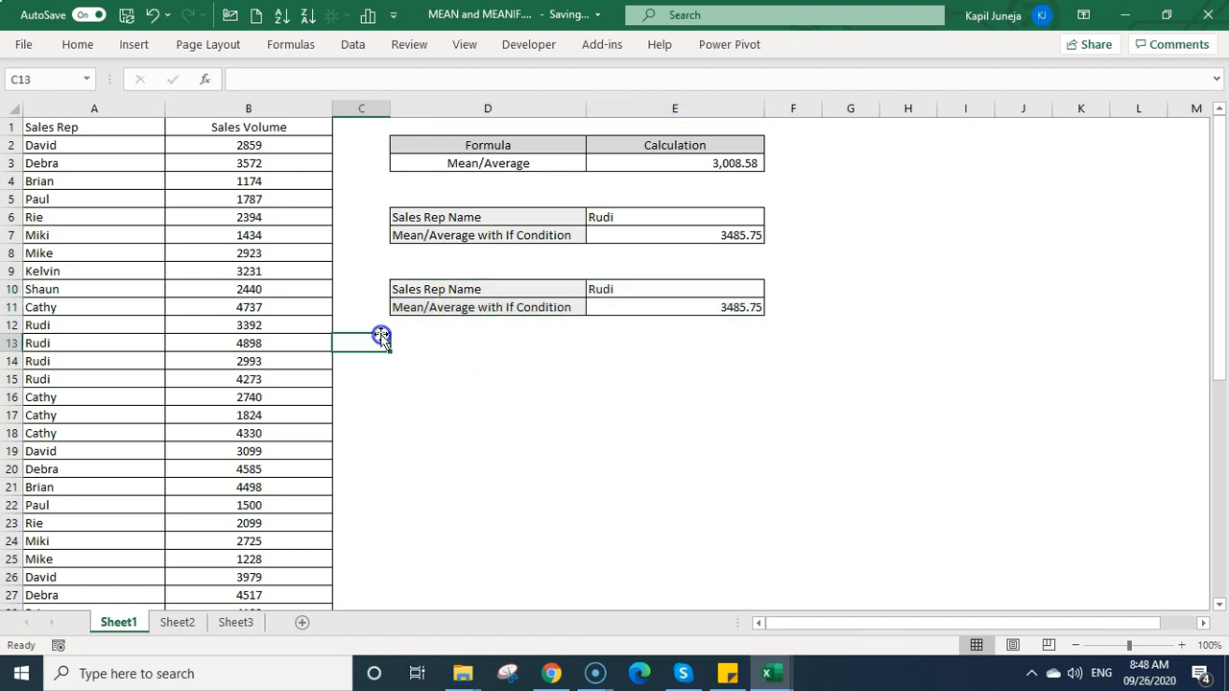
Insert a new column before Sales Volume and give it the heading Country in B1
{"action": "left_click", "coordinate": [258, 109]}
{"action": "key", "text": "ctrl+shift+plus"}
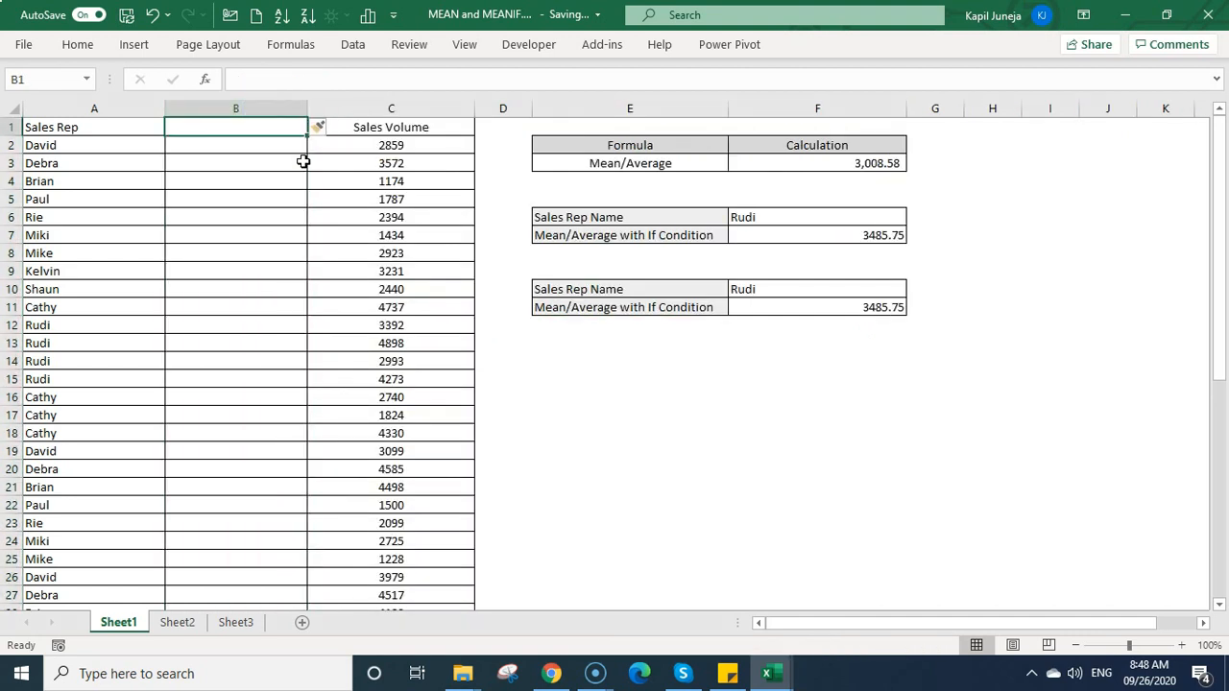
{"action": "type", "text": "Country"}
{"action": "key", "text": "Return"}
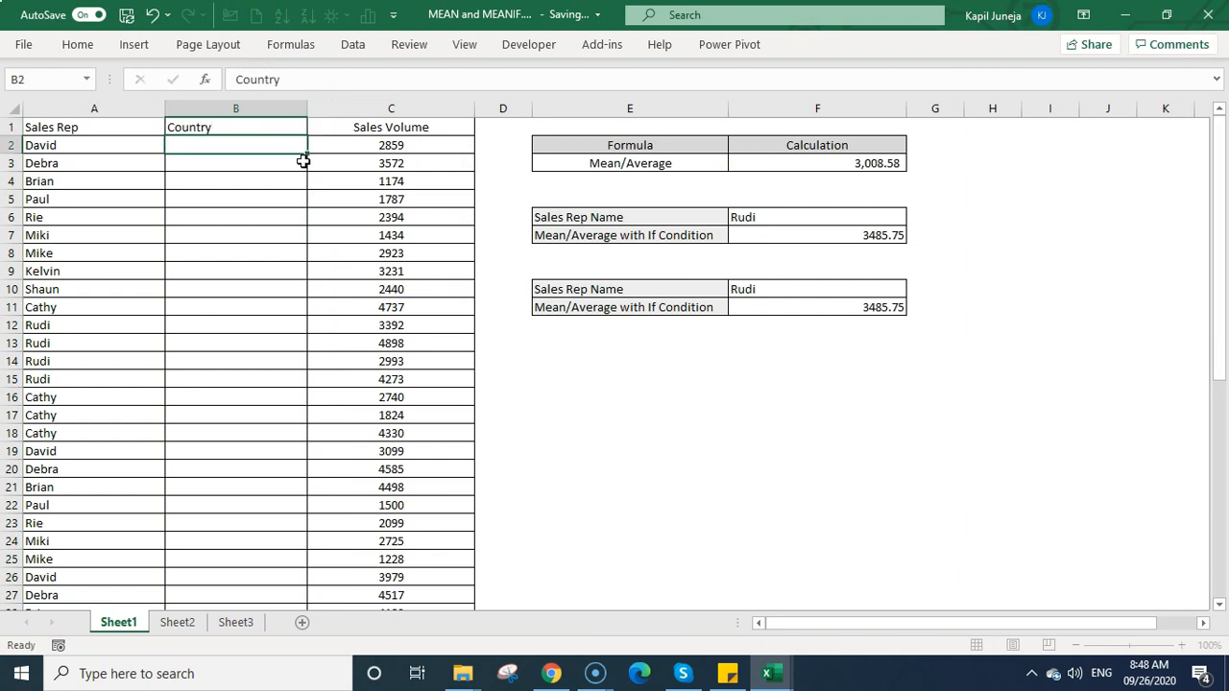
Enter Australia, United States, India, Singapore, Japan, China and Australia as the countries in B2:B8
{"action": "type", "text": "Australia"}
{"action": "key", "text": "Return"}
{"action": "type", "text": "Unites States"}
{"action": "key", "text": "Return"}
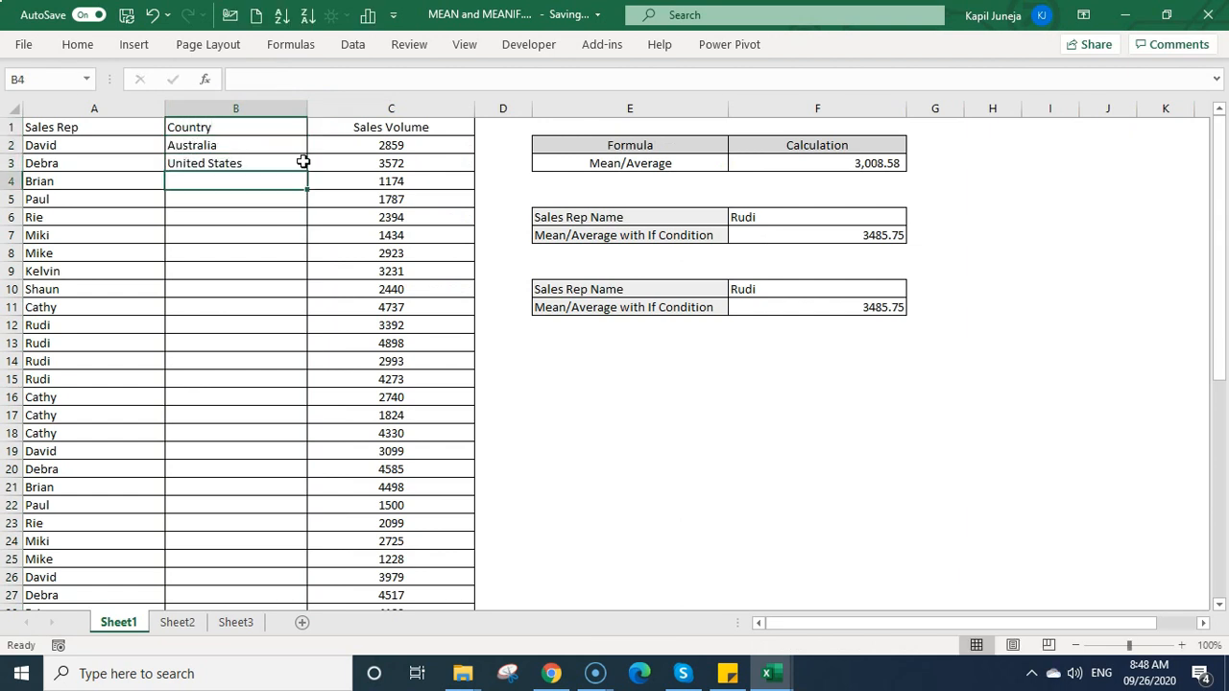
{"action": "type", "text": "India"}
{"action": "key", "text": "Return"}
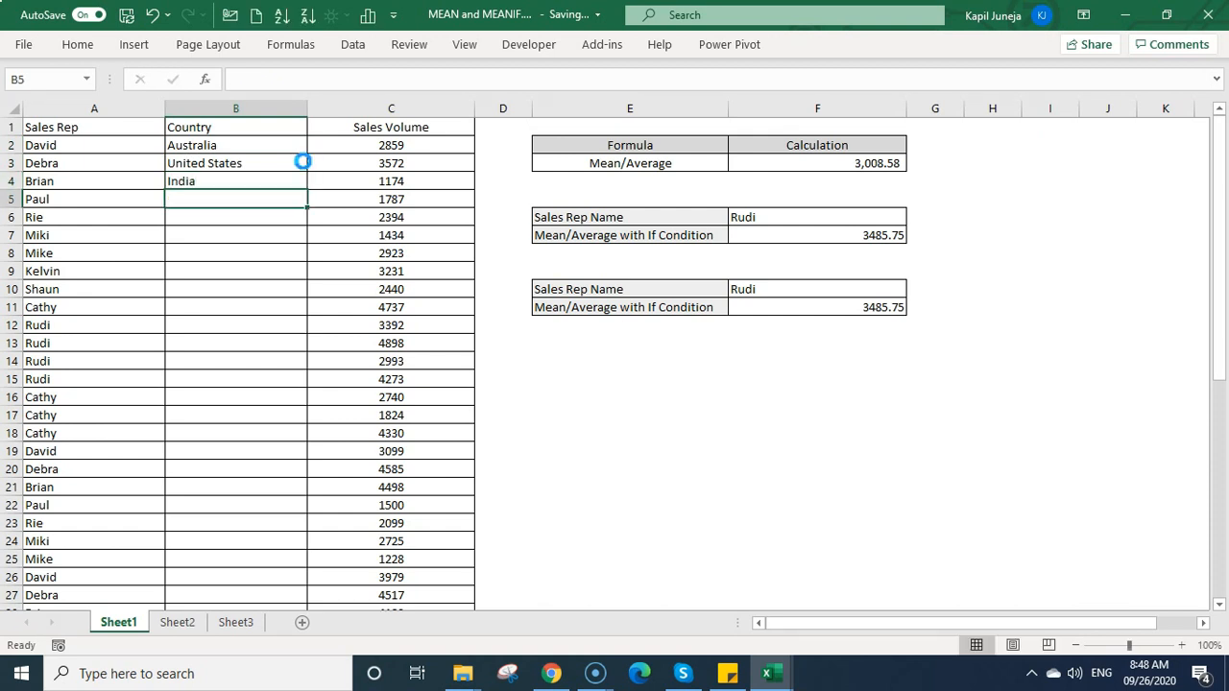
{"action": "type", "text": "Singa"}
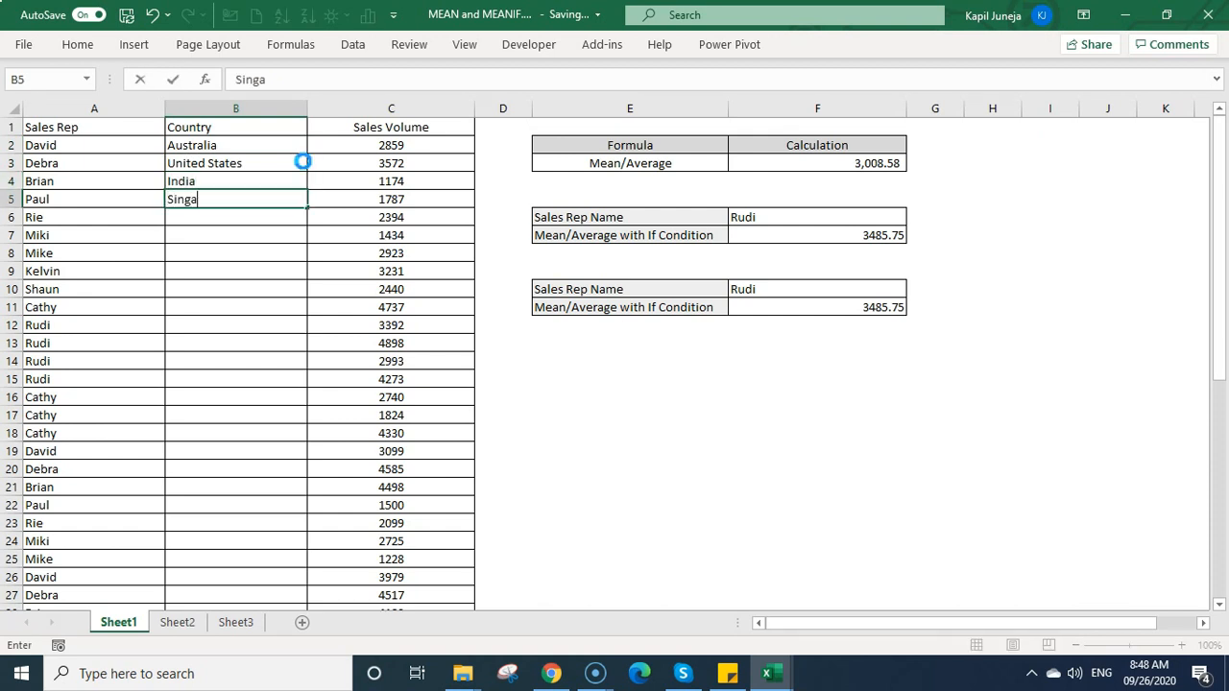
{"action": "type", "text": "pore"}
{"action": "key", "text": "Return"}
{"action": "type", "text": "Jap"}
{"action": "key", "text": "Return"}
{"action": "type", "text": "Chi"}
{"action": "key", "text": "Return"}
{"action": "type", "text": "v"}
Fill the entered country pattern down the Country column to B49
{"action": "left_click_drag", "start_coordinate": [292, 146], "coordinate": [304, 575]}
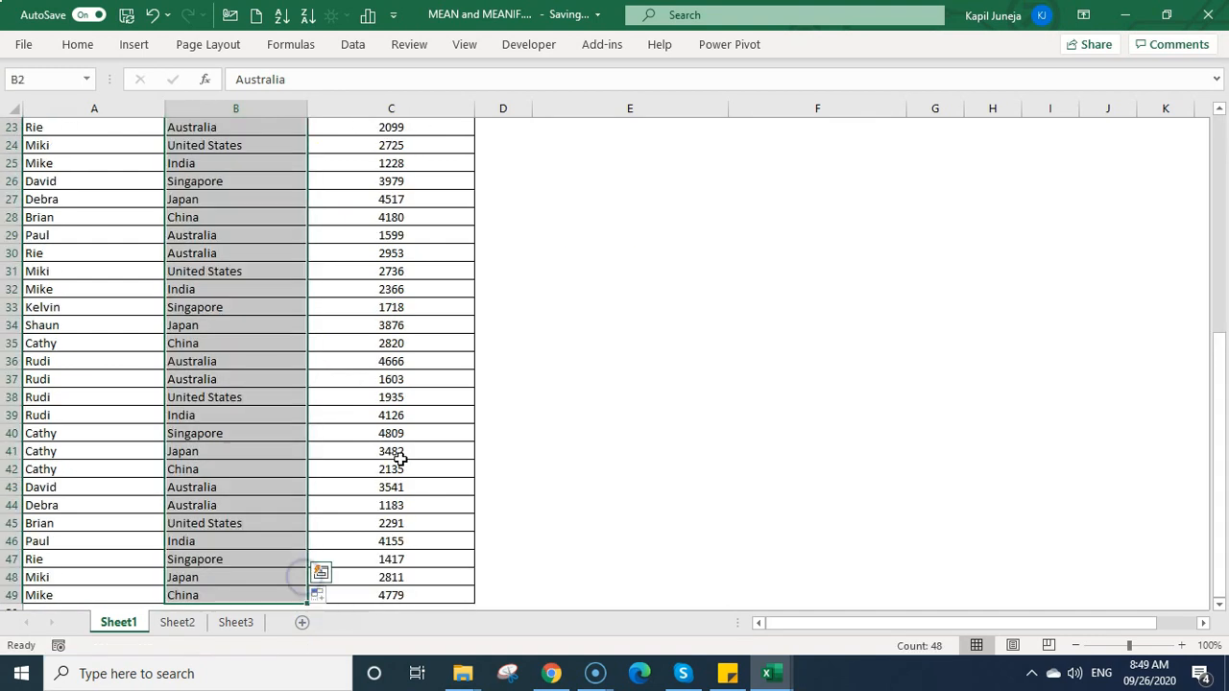
{"action": "key", "text": "Up"}
{"action": "key", "text": "Down"}
{"action": "key", "text": "Down"}
{"action": "key", "text": "Down"}
{"action": "key", "text": "Down"}
{"action": "key", "text": "Down"}
{"action": "key", "text": "Down"}
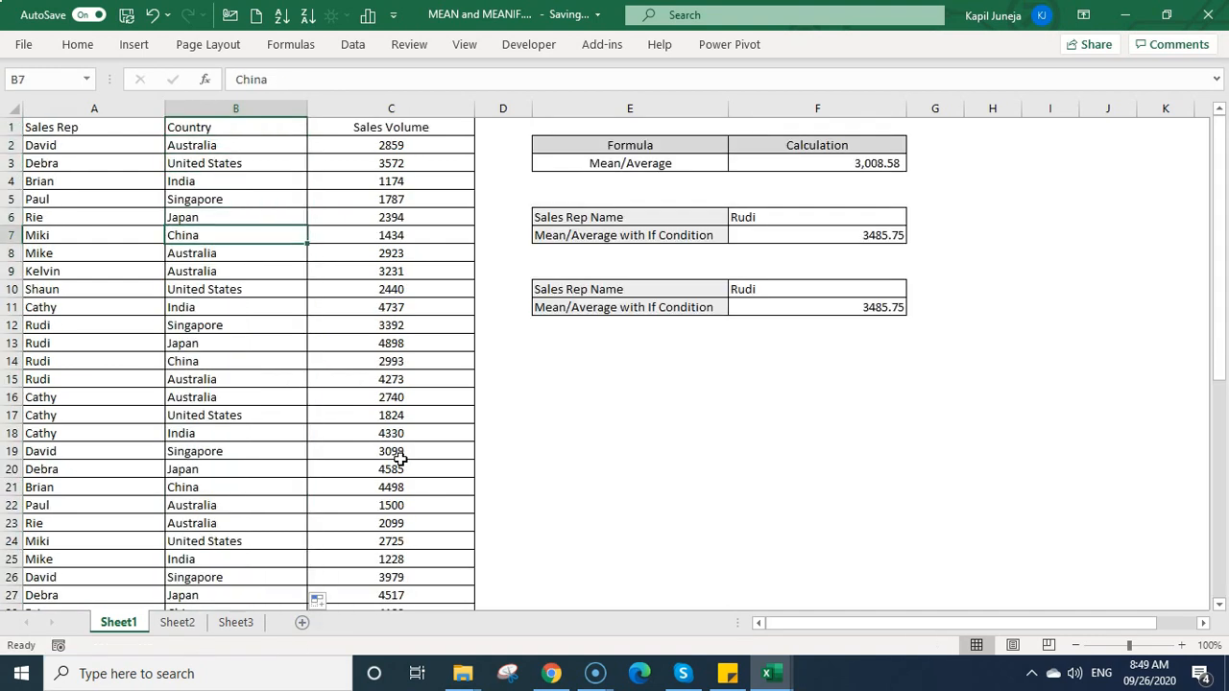
Copy Singapore from B19 into F12 as the second condition and label it Country in E12
{"action": "left_click", "coordinate": [789, 287]}
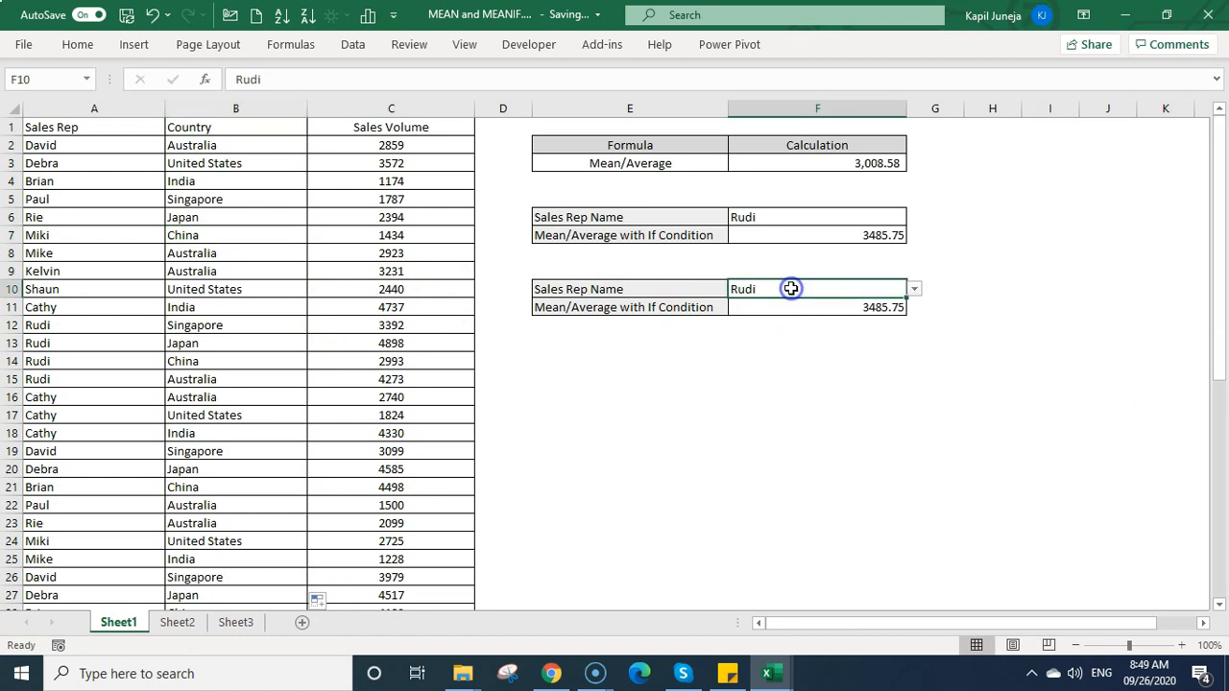
{"action": "left_click", "coordinate": [783, 328]}
{"action": "left_click", "coordinate": [301, 447]}
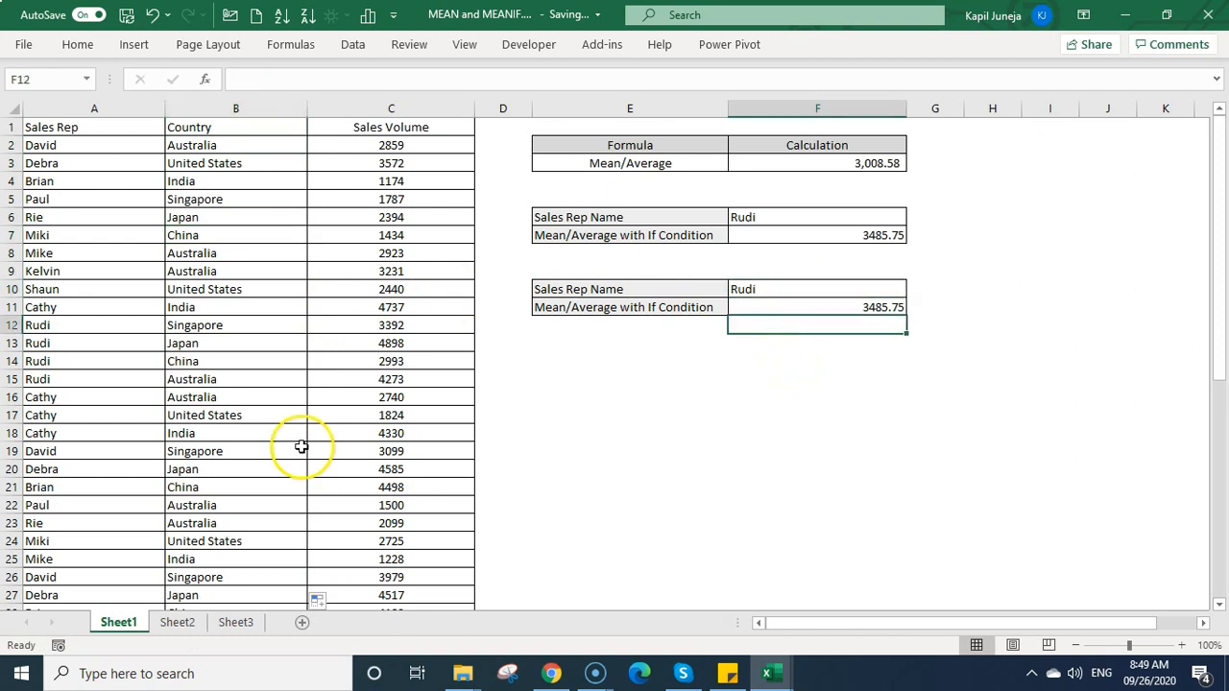
{"action": "key", "text": "ctrl+c"}
{"action": "left_click", "coordinate": [772, 327]}
{"action": "key", "text": "ctrl+v"}
{"action": "left_click", "coordinate": [658, 326]}
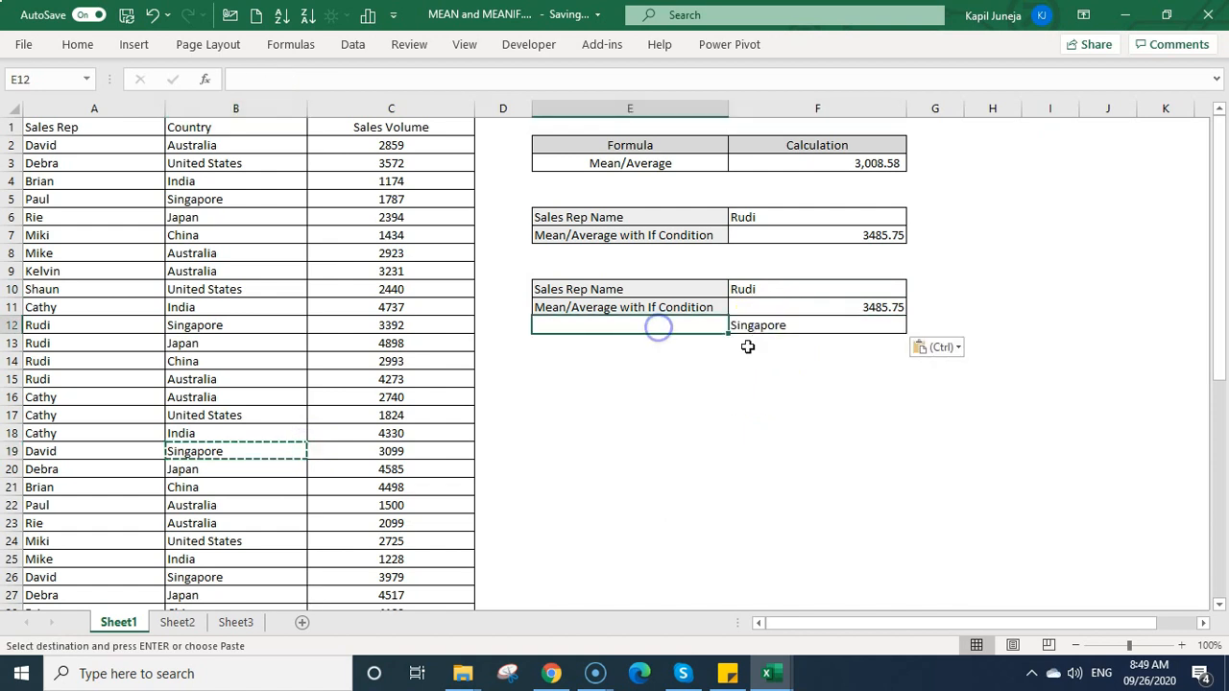
{"action": "type", "text": "Country"}
Start an AVERAGEIFS formula in F11 with the sales volumes as the absolute average range $C$2:$C$49
{"action": "left_click", "coordinate": [823, 307]}
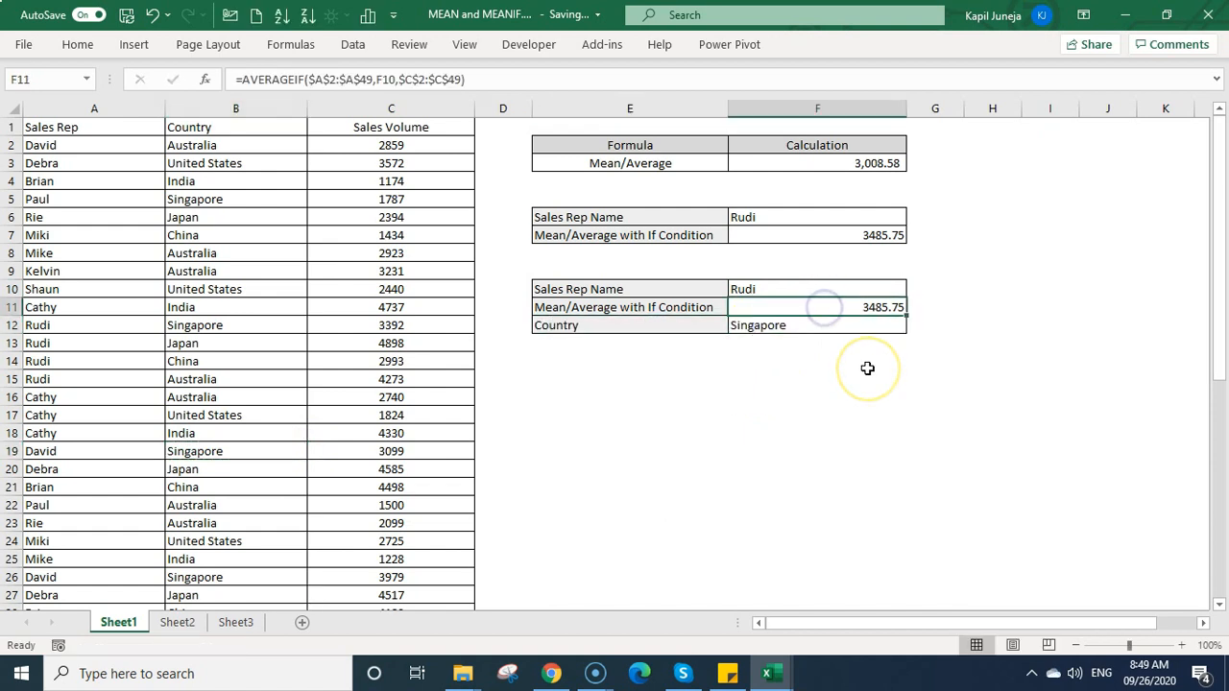
{"action": "type", "text": "=average"}
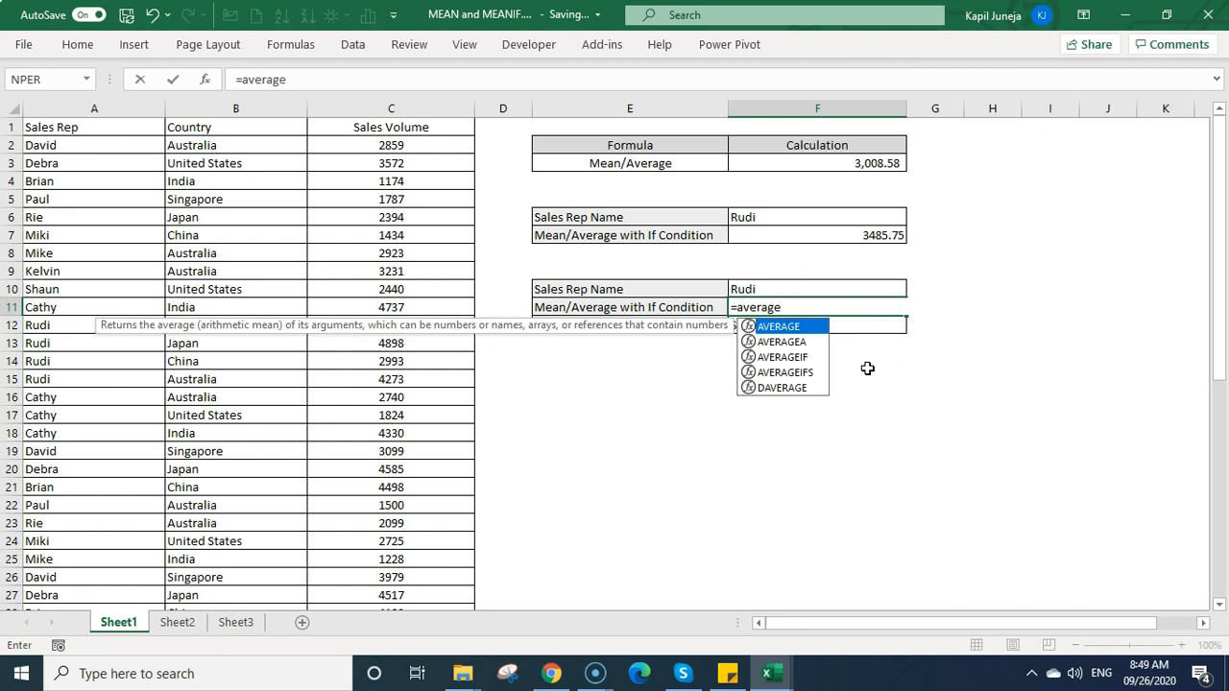
{"action": "type", "text": "ifs("}
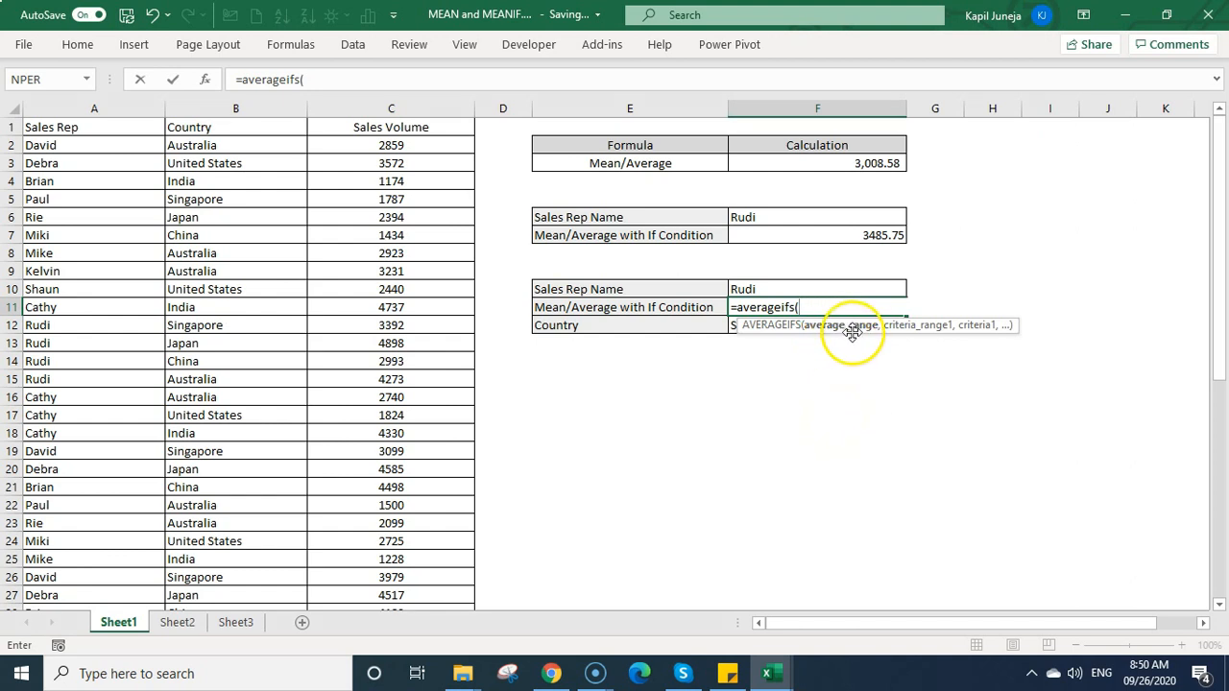
{"action": "left_click", "coordinate": [390, 144]}
{"action": "key", "text": "ctrl+shift+Down"}
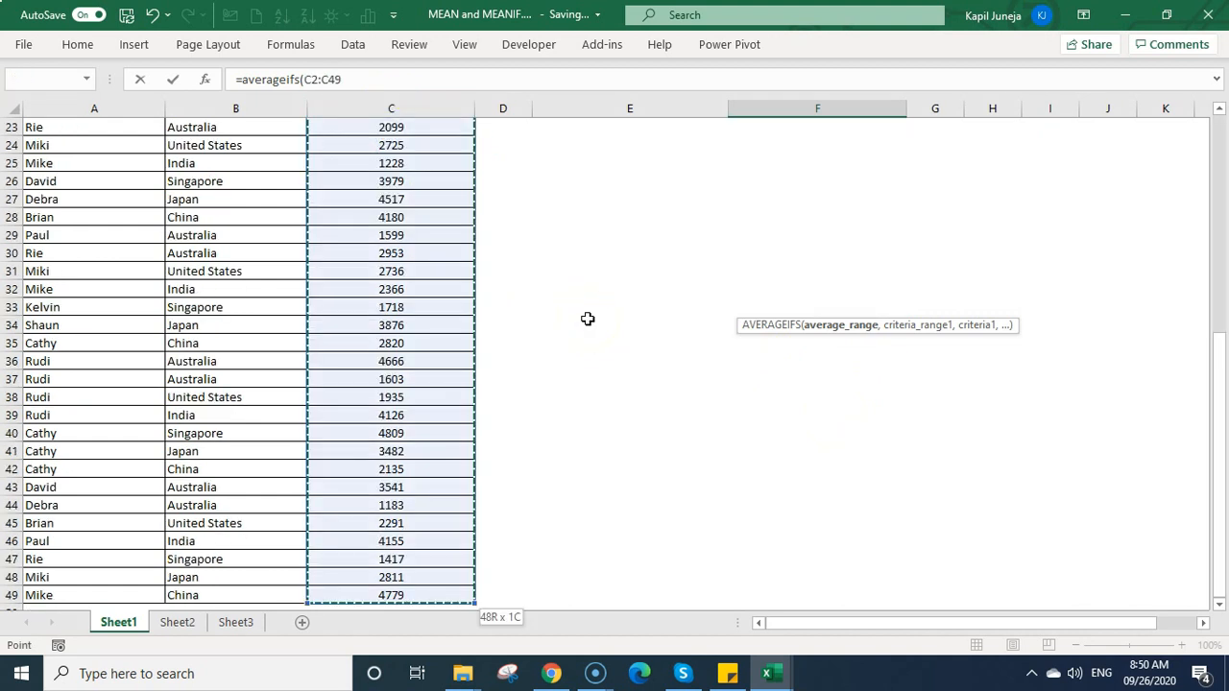
{"action": "key", "text": "F4"}
{"action": "type", "text": ","}
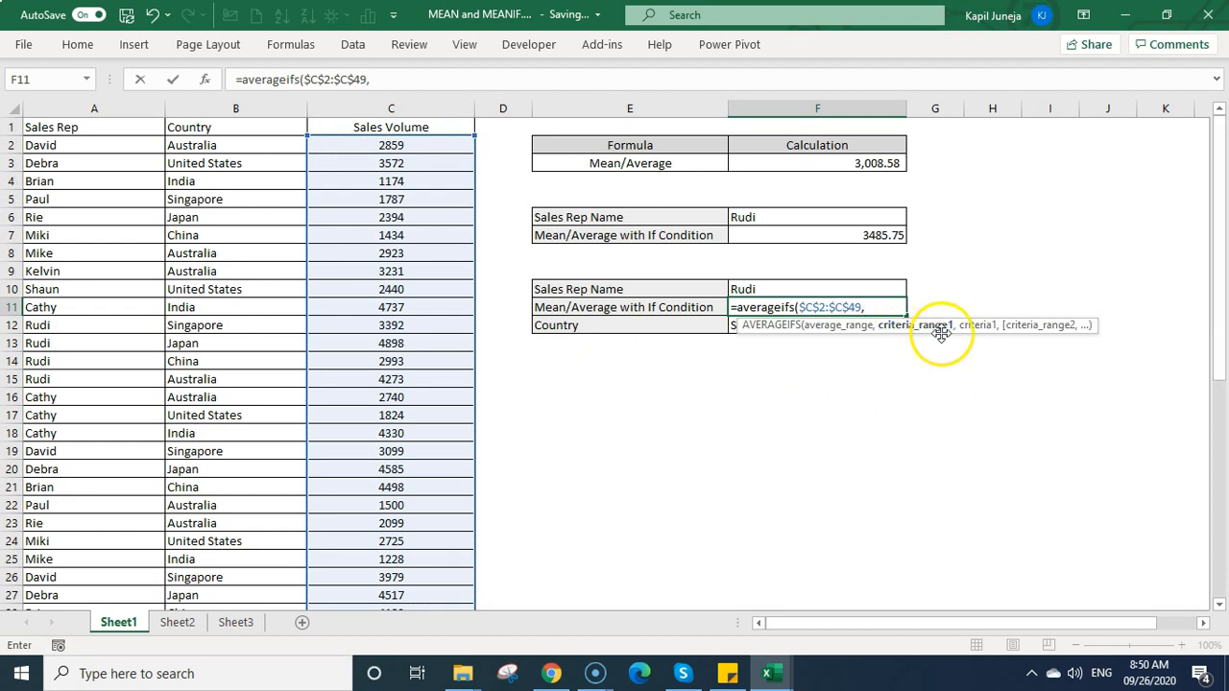
Add the absolute sales rep range $A$2:$A$49 with F10 as the formula's first criteria
{"action": "left_click", "coordinate": [122, 142]}
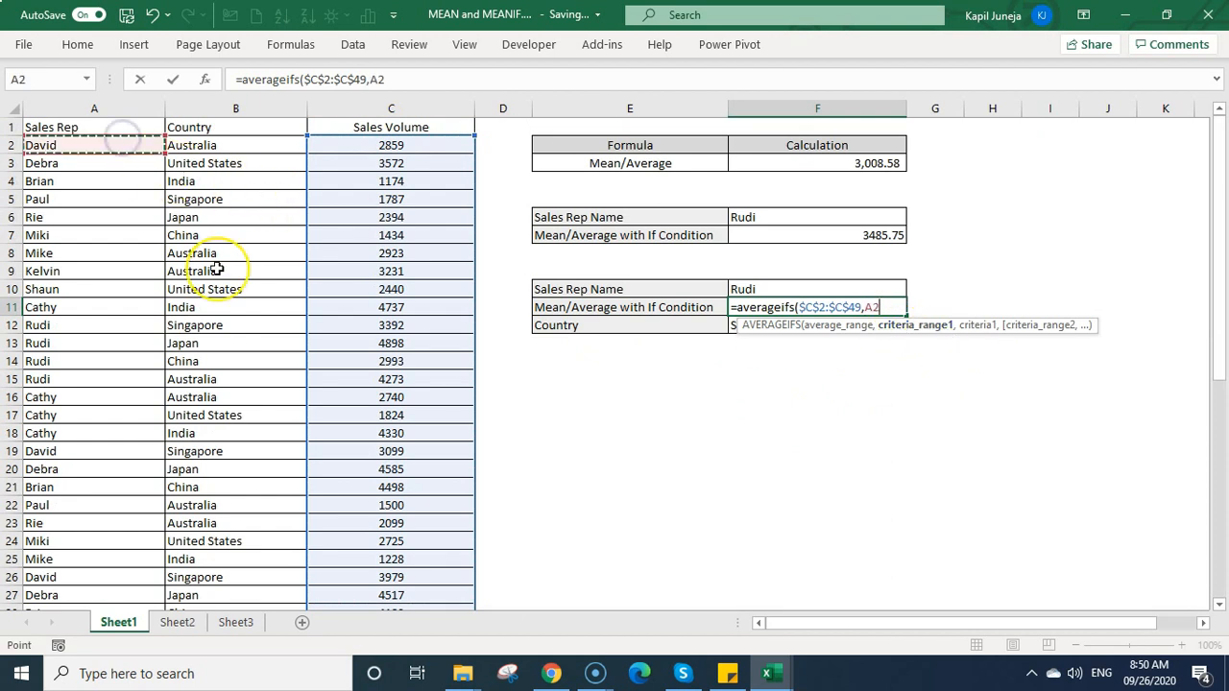
{"action": "key", "text": "ctrl+shift+Down"}
{"action": "key", "text": "F4"}
{"action": "scroll", "coordinate": [395, 227], "scroll_direction": "up", "scroll_amount": 7}
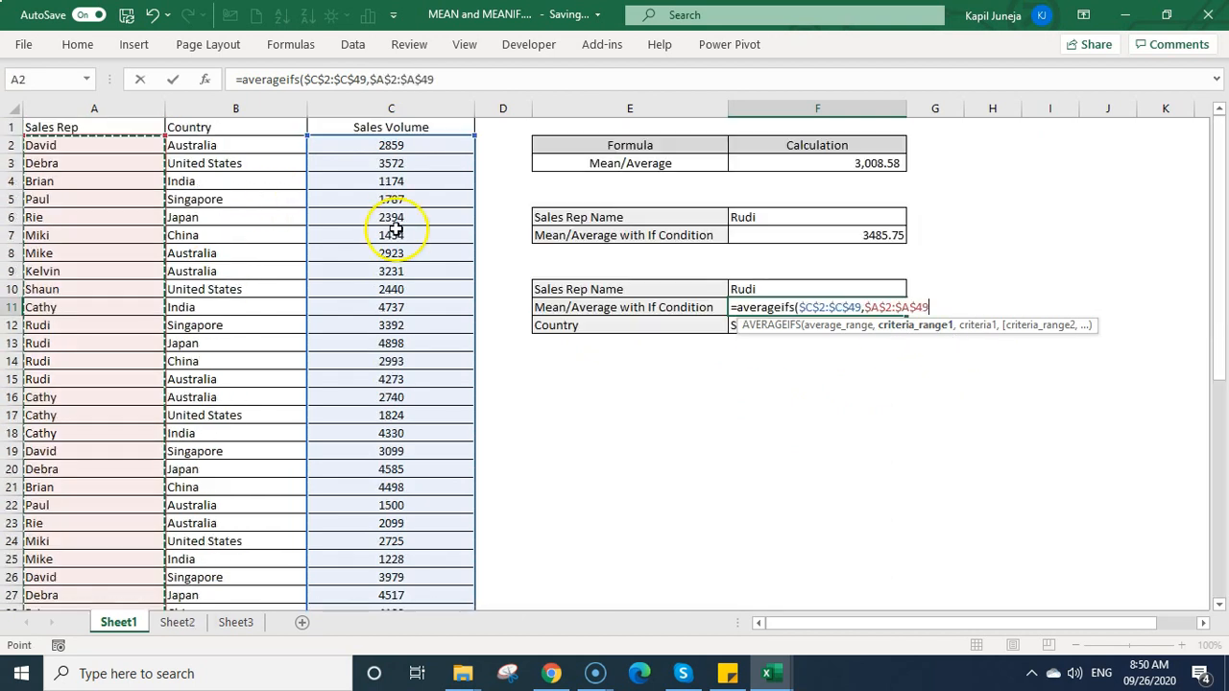
{"action": "type", "text": ","}
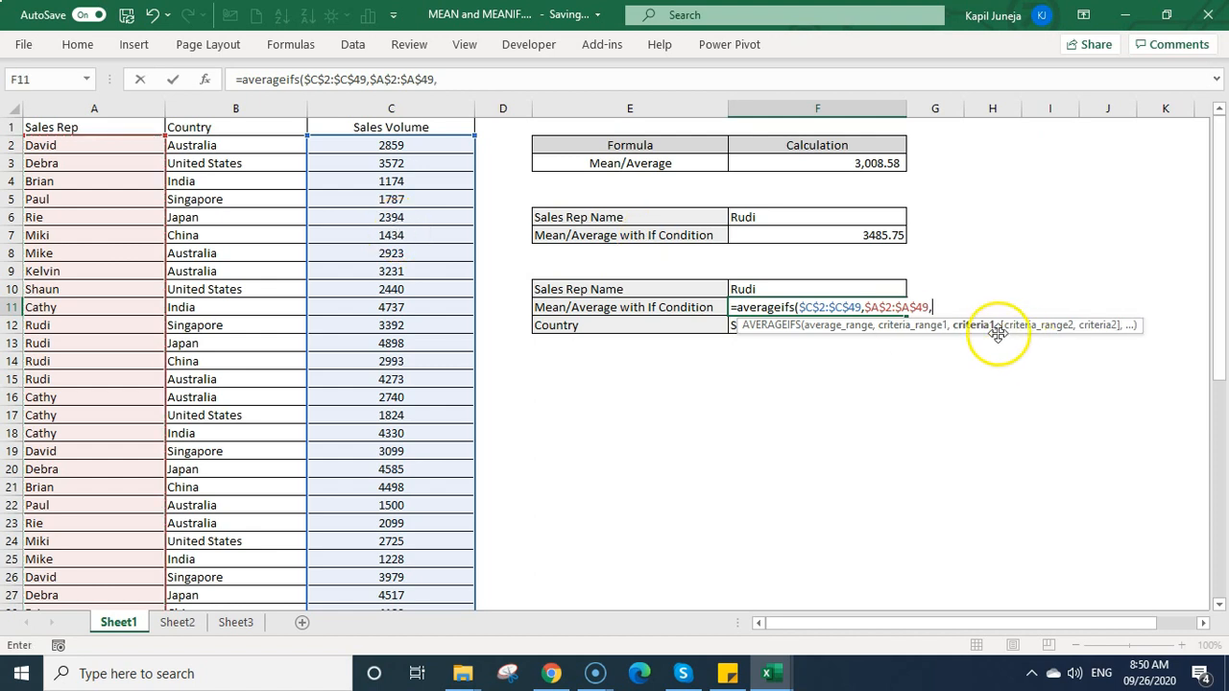
{"action": "left_click", "coordinate": [785, 288]}
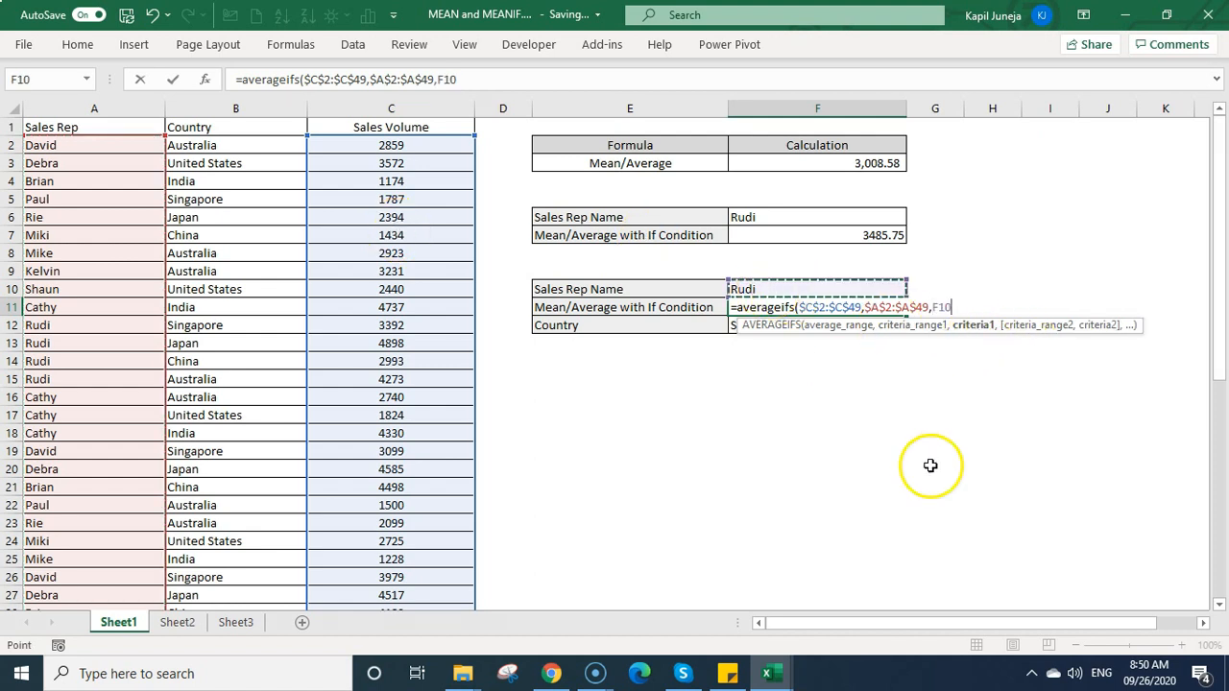
{"action": "type", "text": ","}
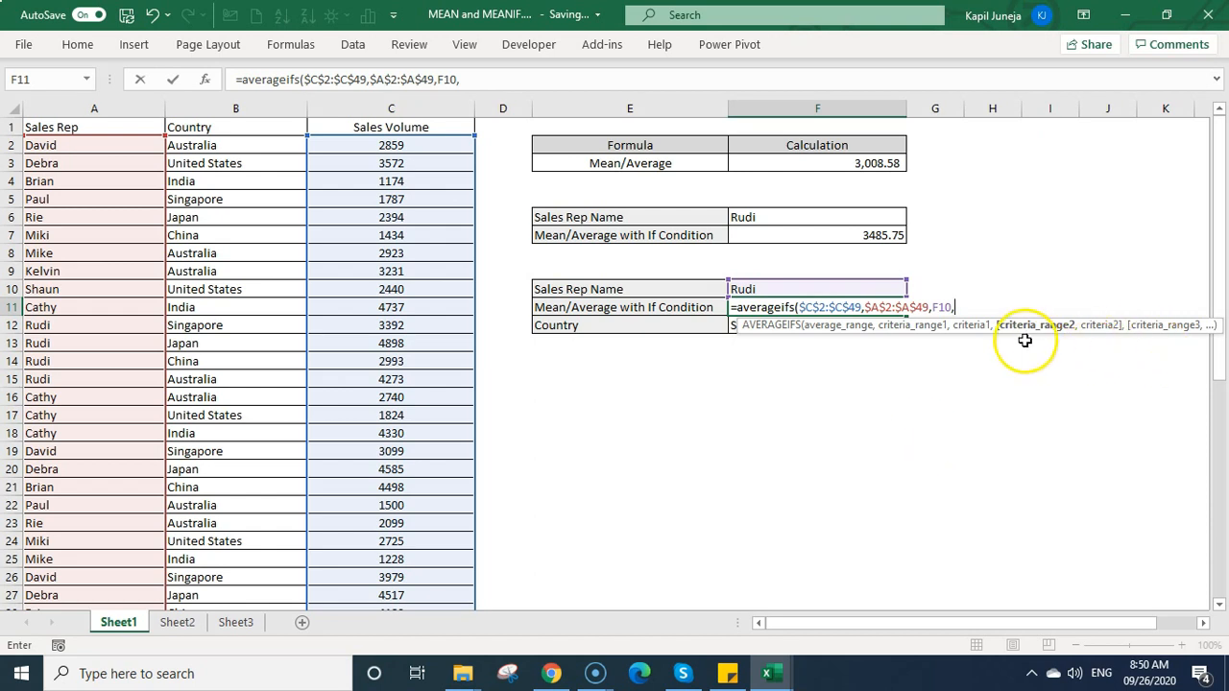
Add the absolute country range $B$2:$B$49 with F12 as the second criteria and commit the AVERAGEIFS formula in F11
{"action": "left_click", "coordinate": [253, 217]}
{"action": "key", "text": "Up"}
{"action": "key", "text": "Up"}
{"action": "key", "text": "Up"}
{"action": "key", "text": "Up"}
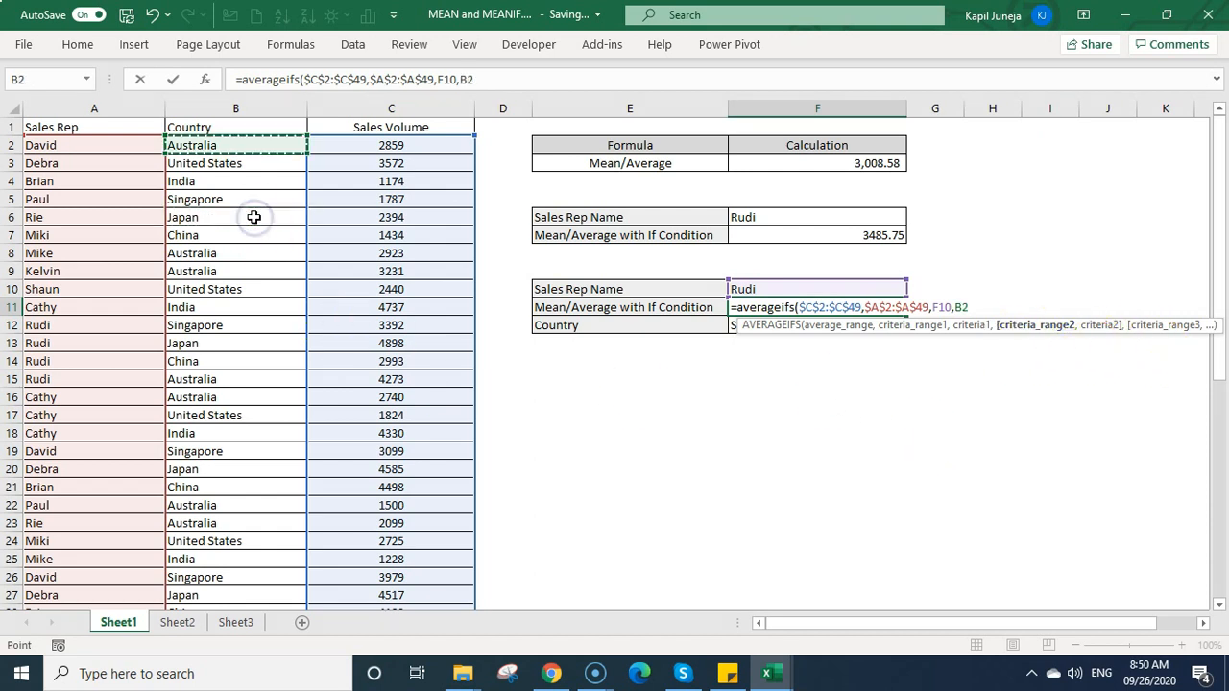
{"action": "key", "text": "ctrl+shift+Down"}
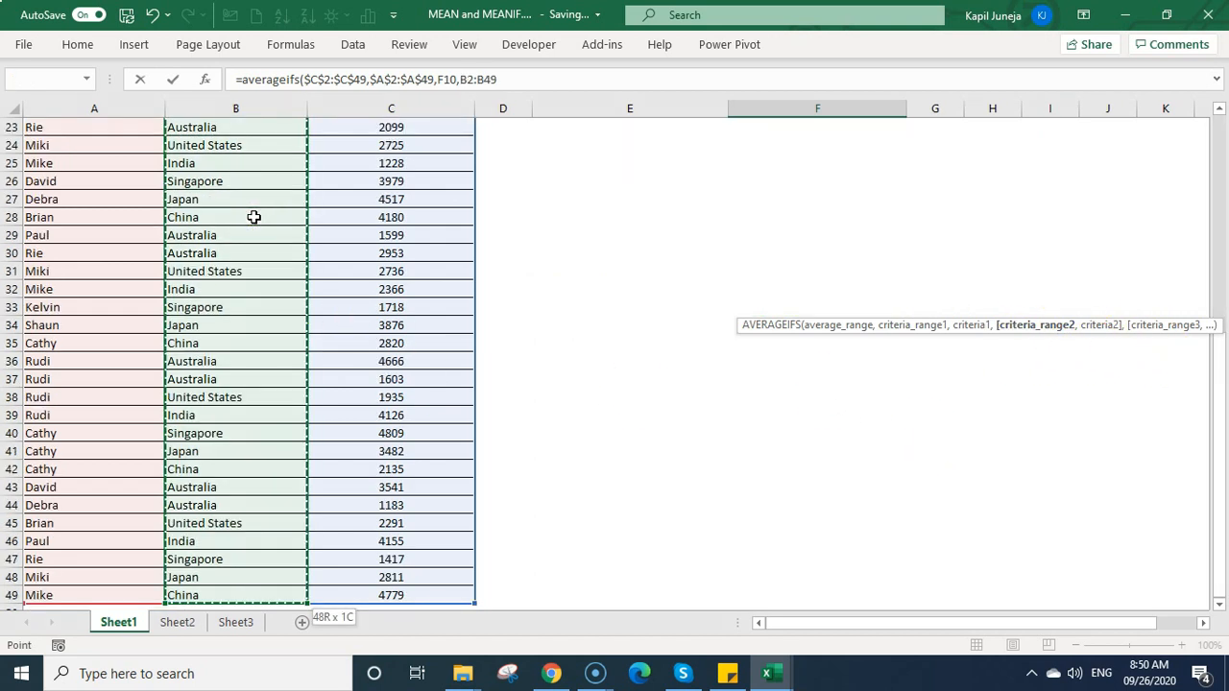
{"action": "key", "text": "F4"}
{"action": "type", "text": ","}
{"action": "left_click", "coordinate": [596, 327]}
{"action": "key", "text": "Right"}
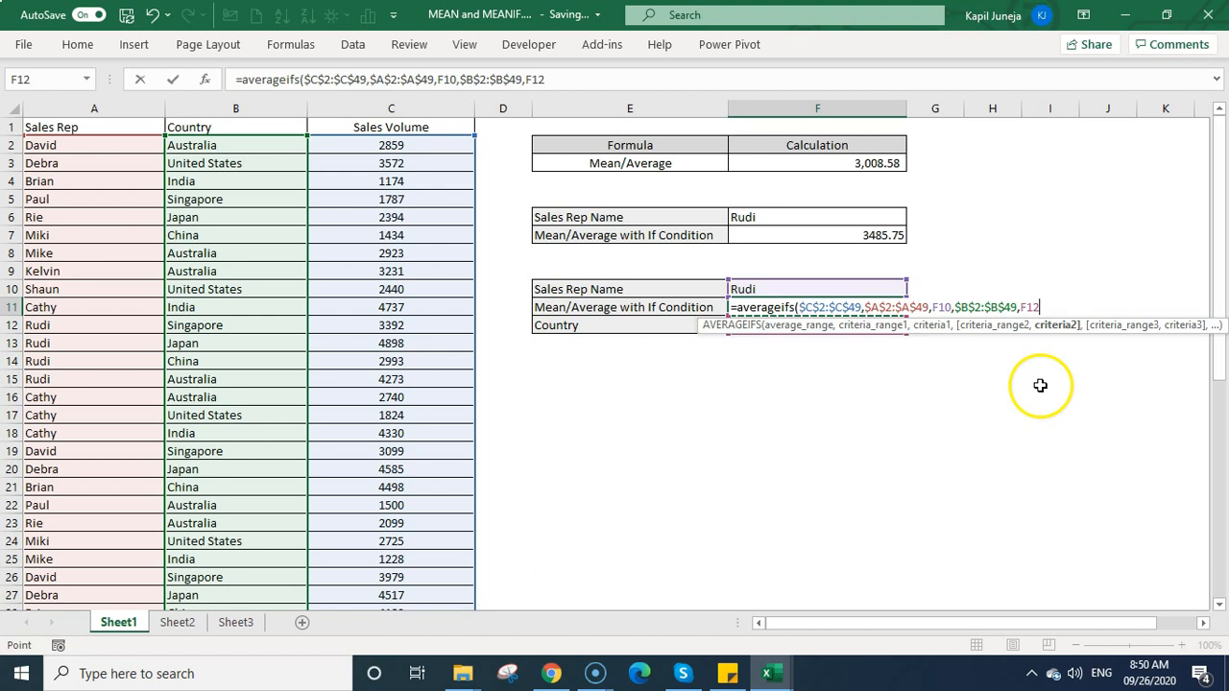
{"action": "key", "text": "Return"}
{"action": "key", "text": "Up"}
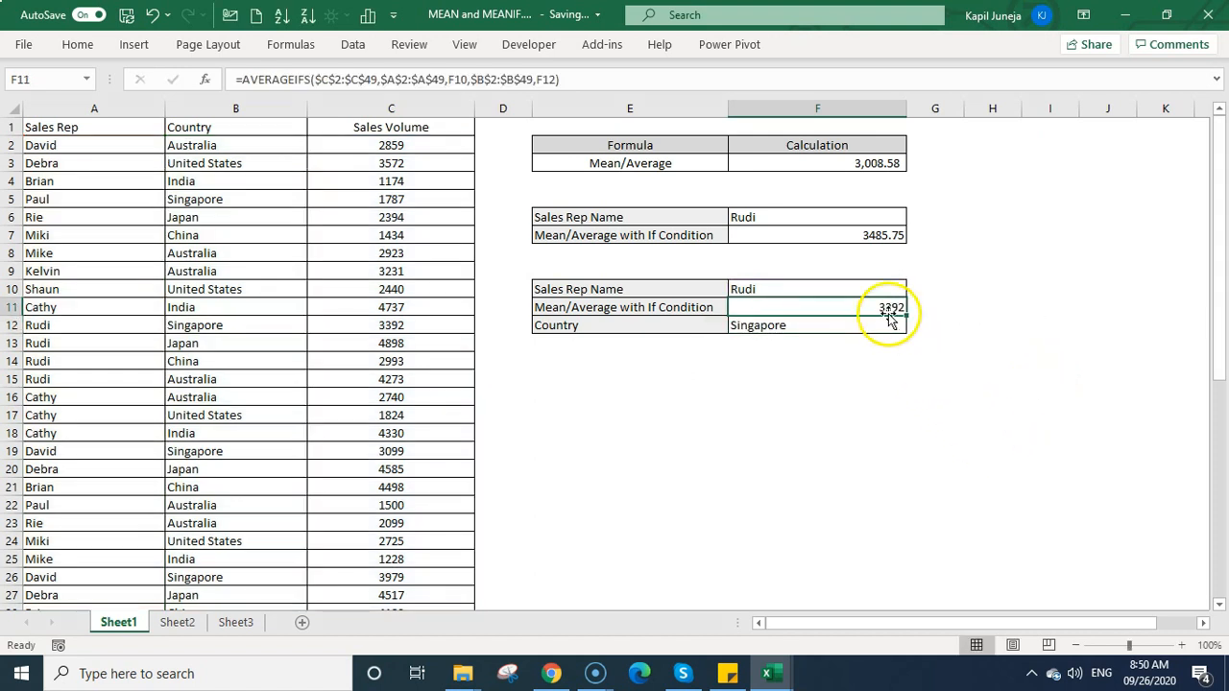
Change the Country criterion in F12 to Japan by copying it from B13
{"action": "left_click", "coordinate": [815, 326]}
{"action": "left_click", "coordinate": [783, 289]}
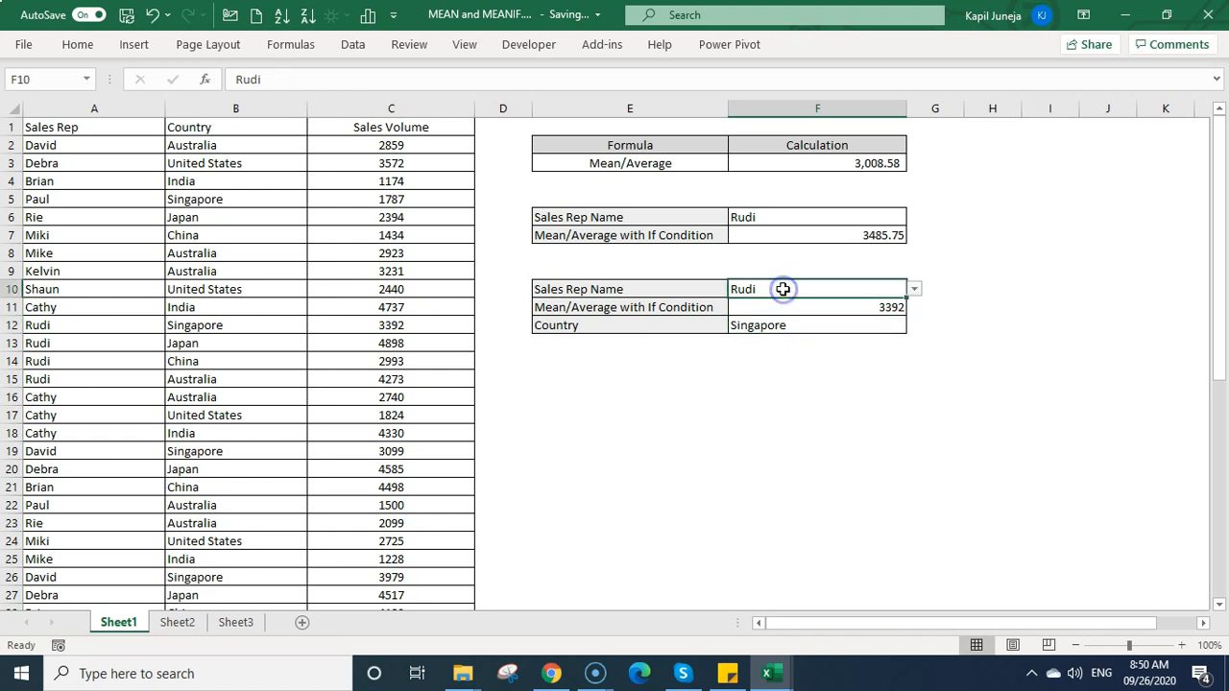
{"action": "left_click", "coordinate": [209, 351]}
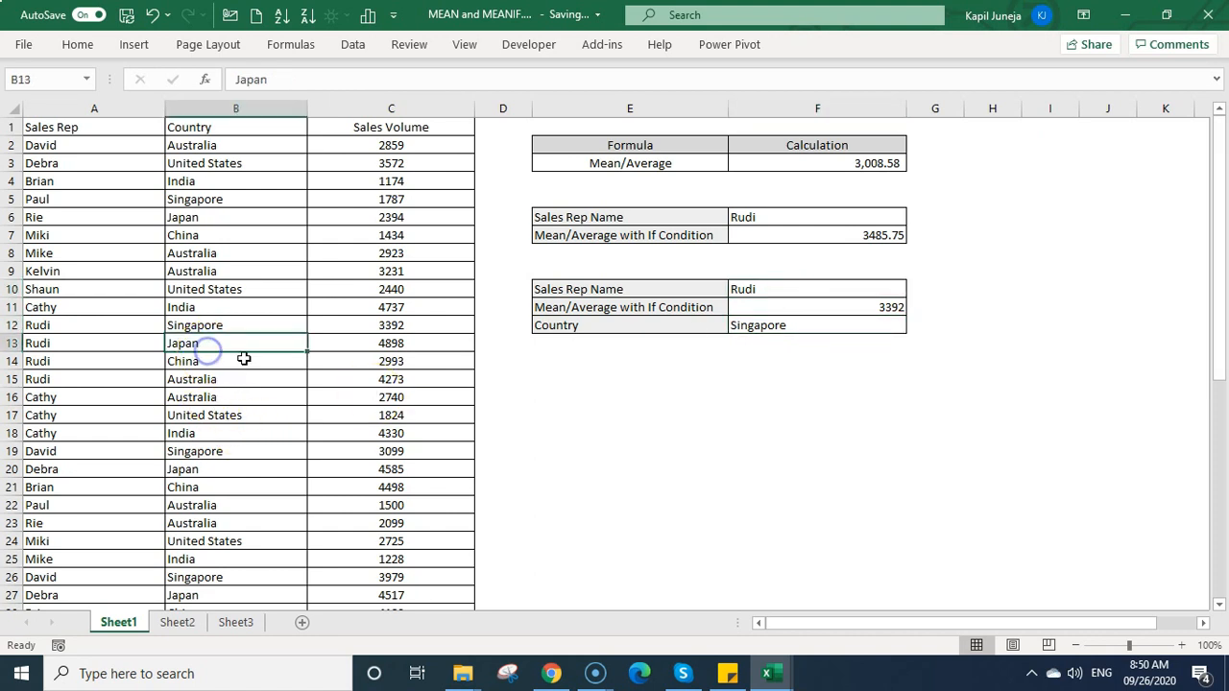
{"action": "key", "text": "ctrl+c"}
{"action": "left_click", "coordinate": [766, 325]}
{"action": "key", "text": "ctrl+v"}
{"action": "key", "text": "Escape"}
{"action": "key", "text": "Up"}
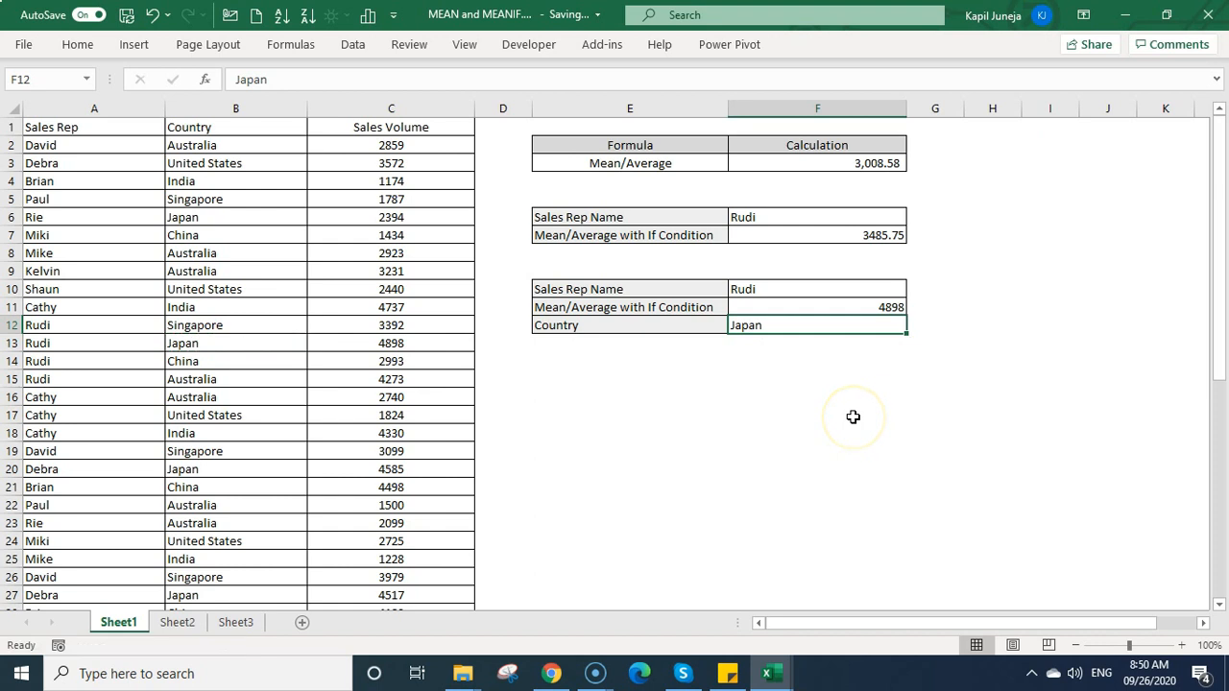